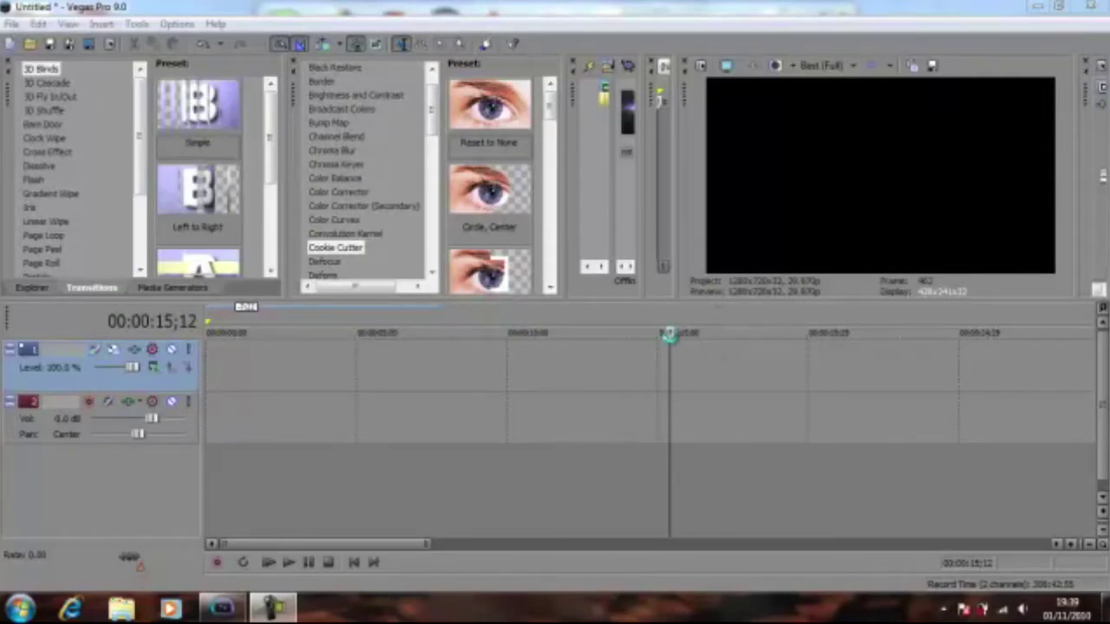
- Import the triple clip from the mw2 montage clips respawn folder
left_click_drag(669, 335, 648, 335)
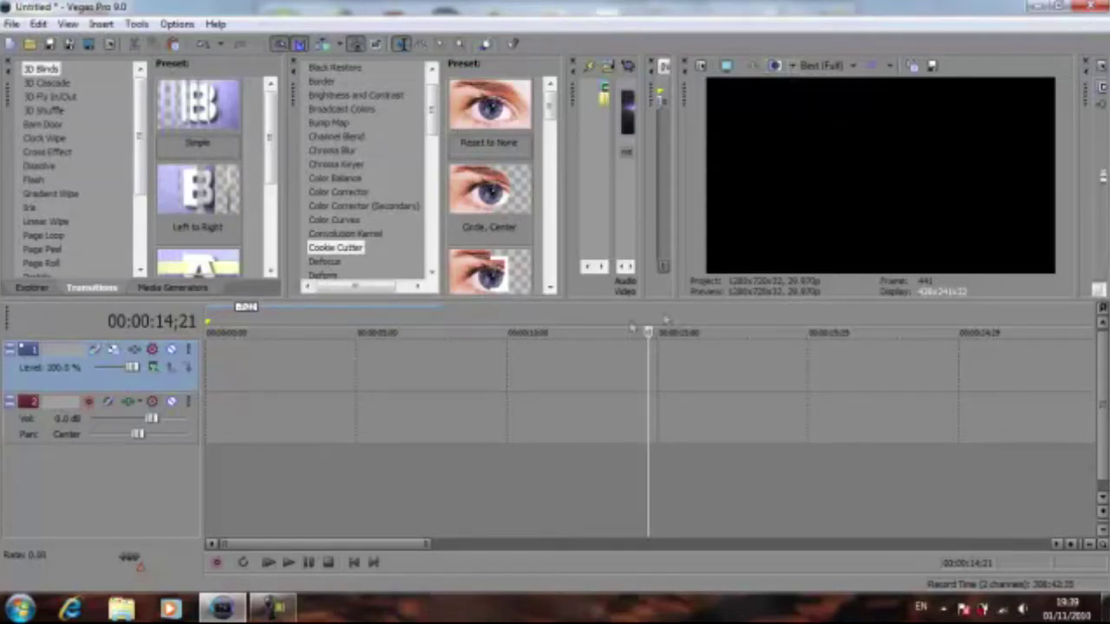
mouse_move(489, 189)
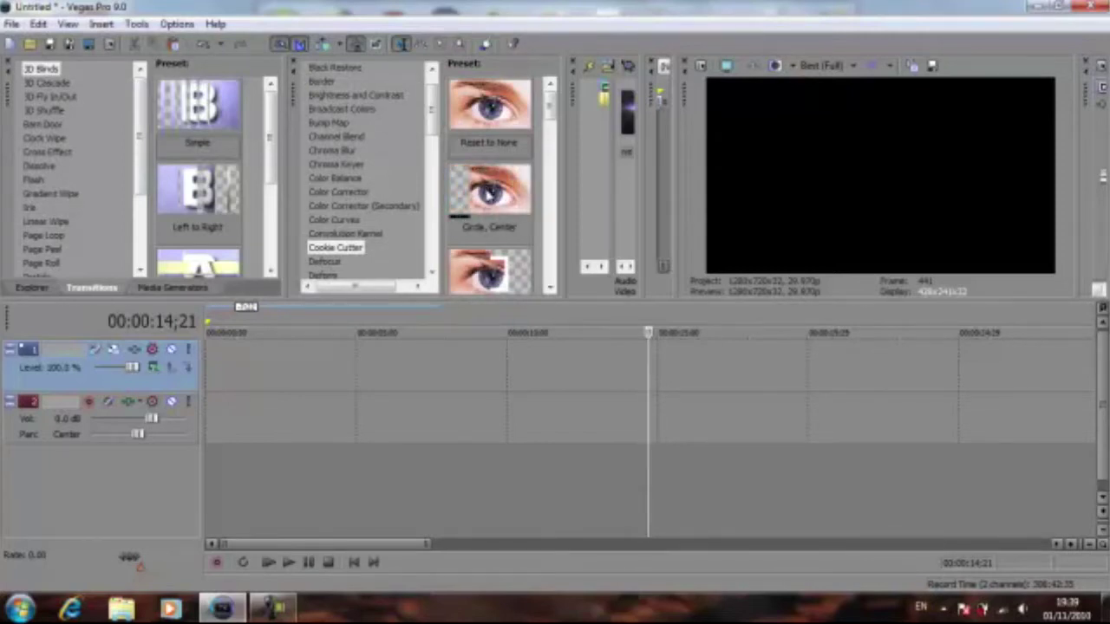
left_click(12, 23)
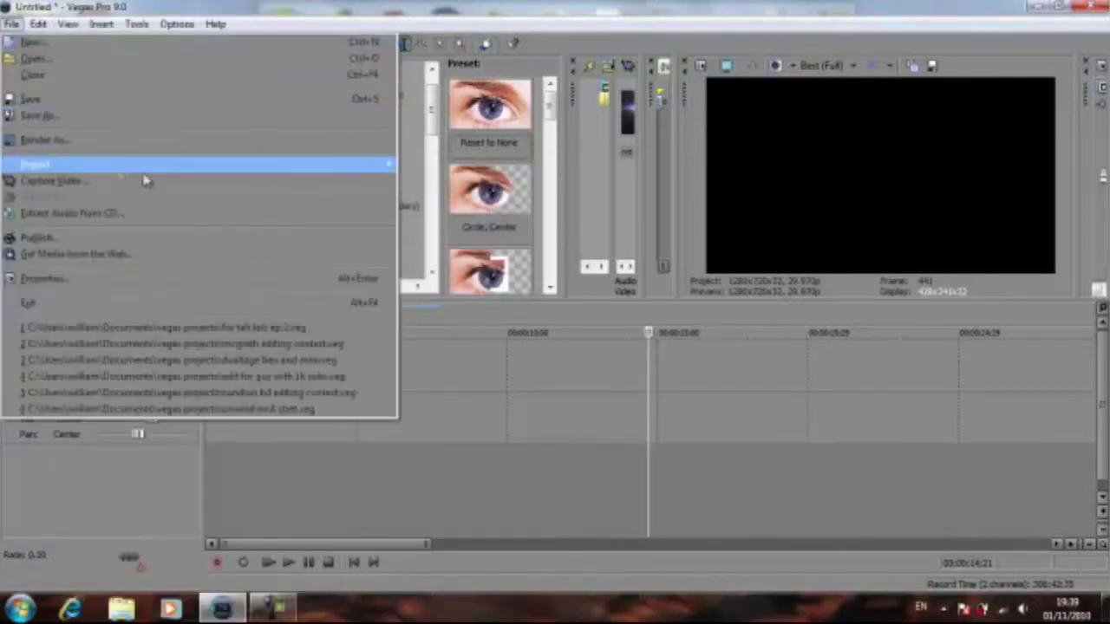
mouse_move(35, 165)
left_click(408, 165)
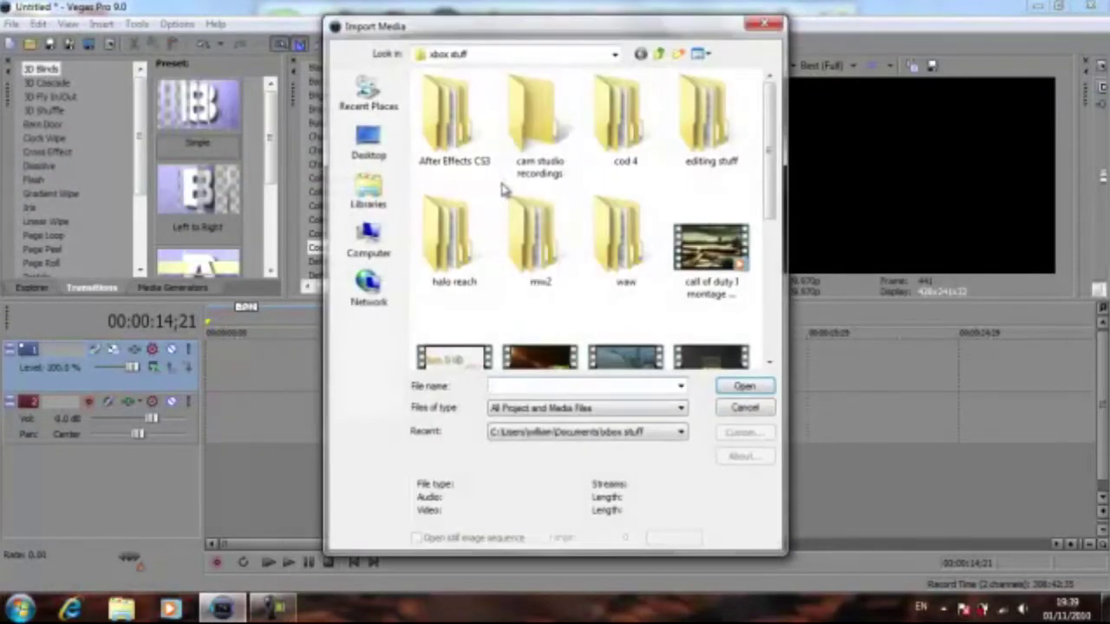
double_click(564, 234)
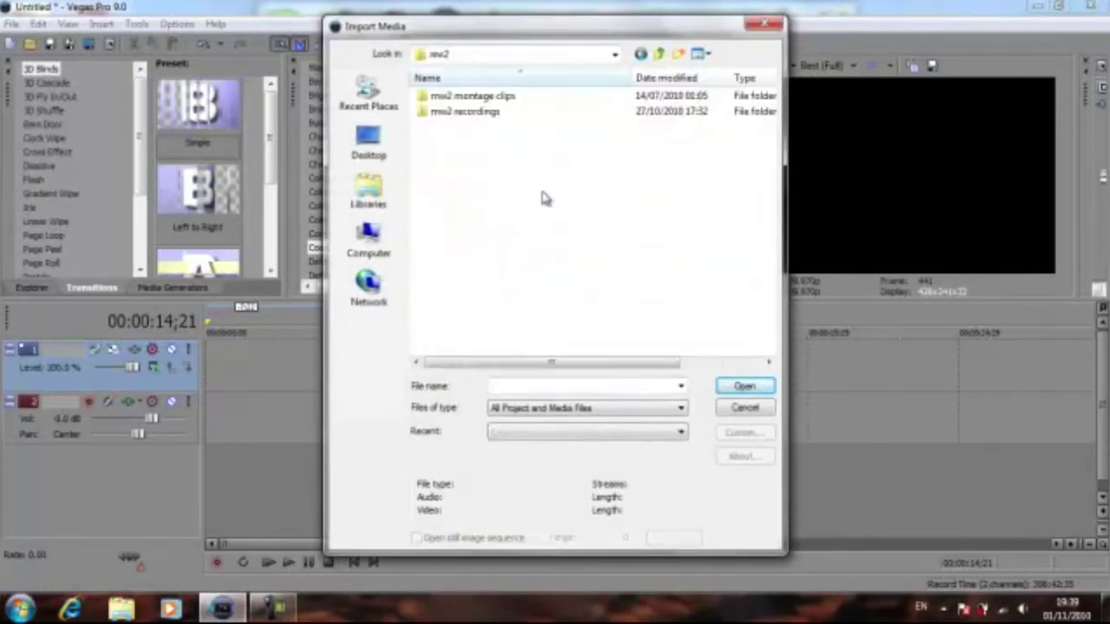
double_click(491, 98)
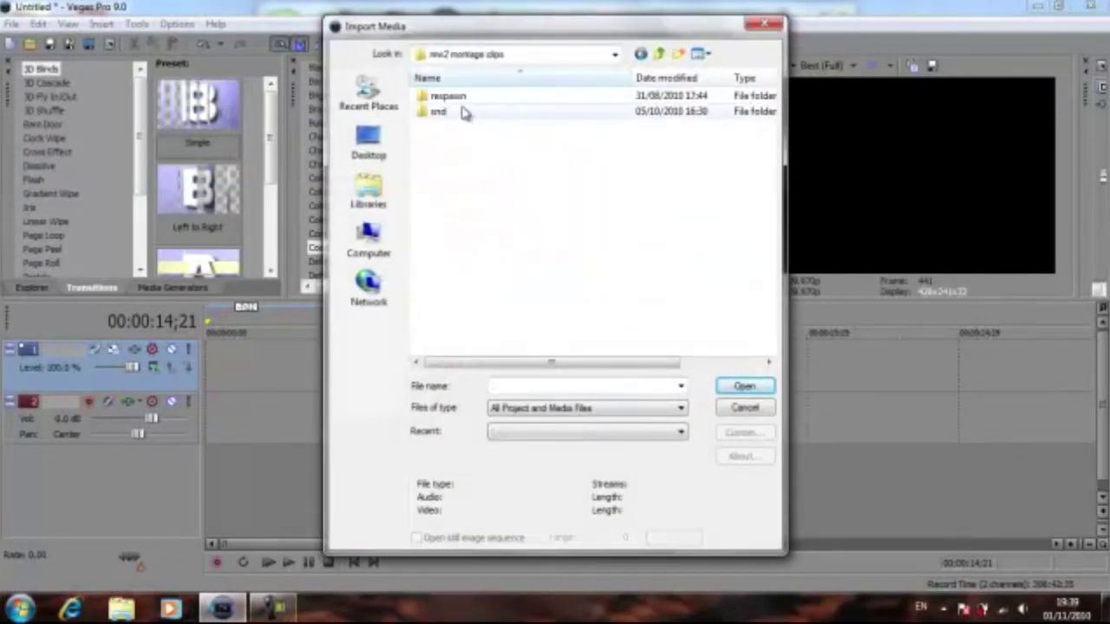
double_click(460, 98)
left_click(464, 260)
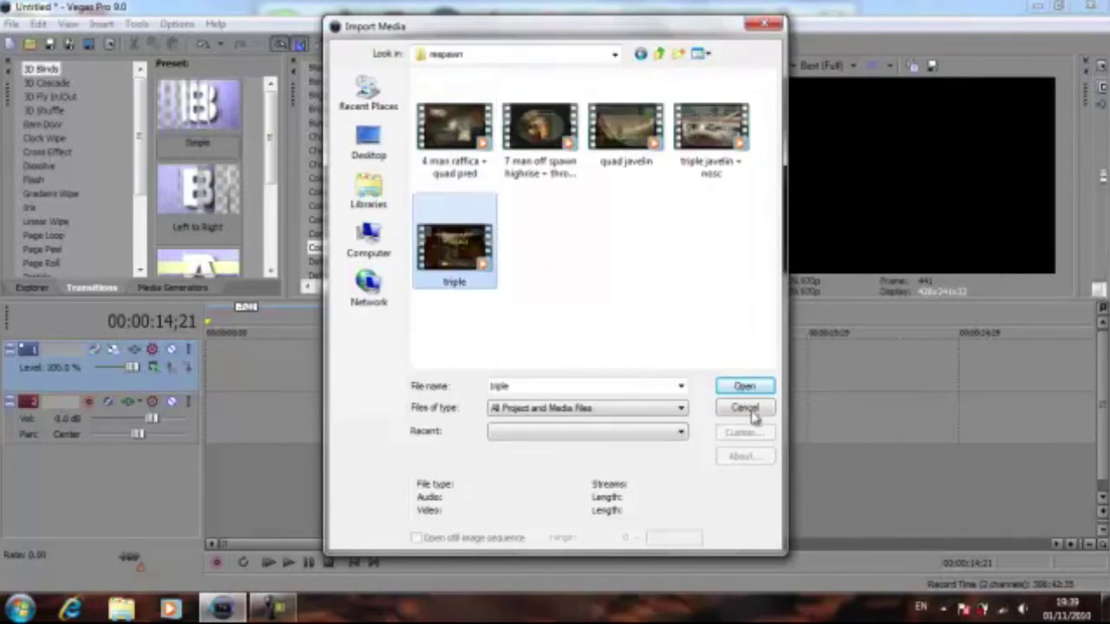
left_click(763, 25)
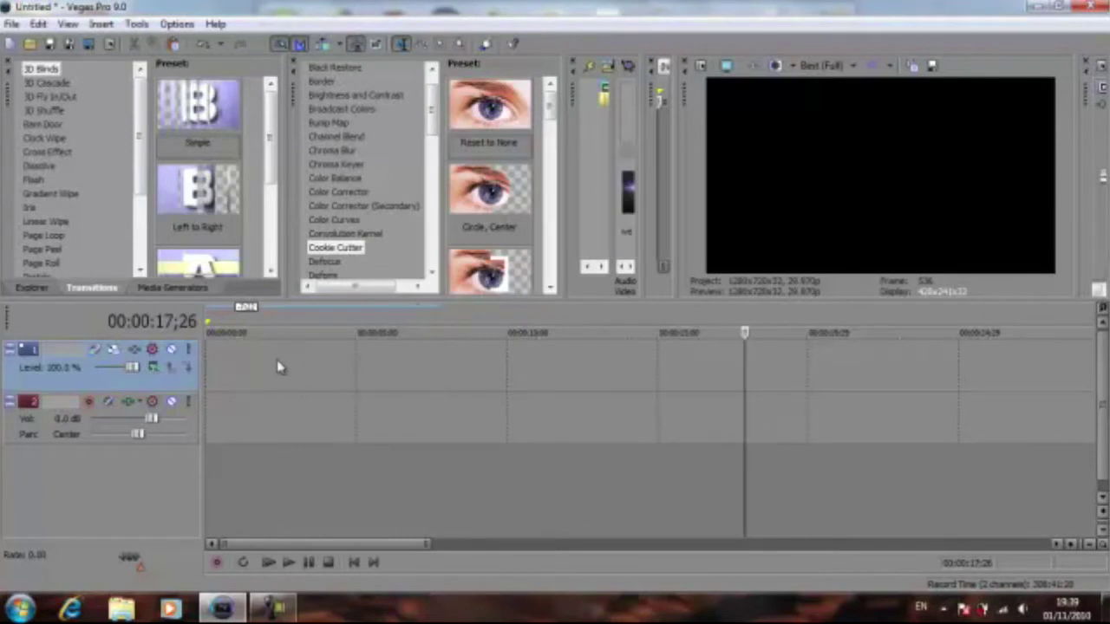
- Place the gameplay clip and its audio at the very start of the timeline
left_click_drag(277, 367, 280, 363)
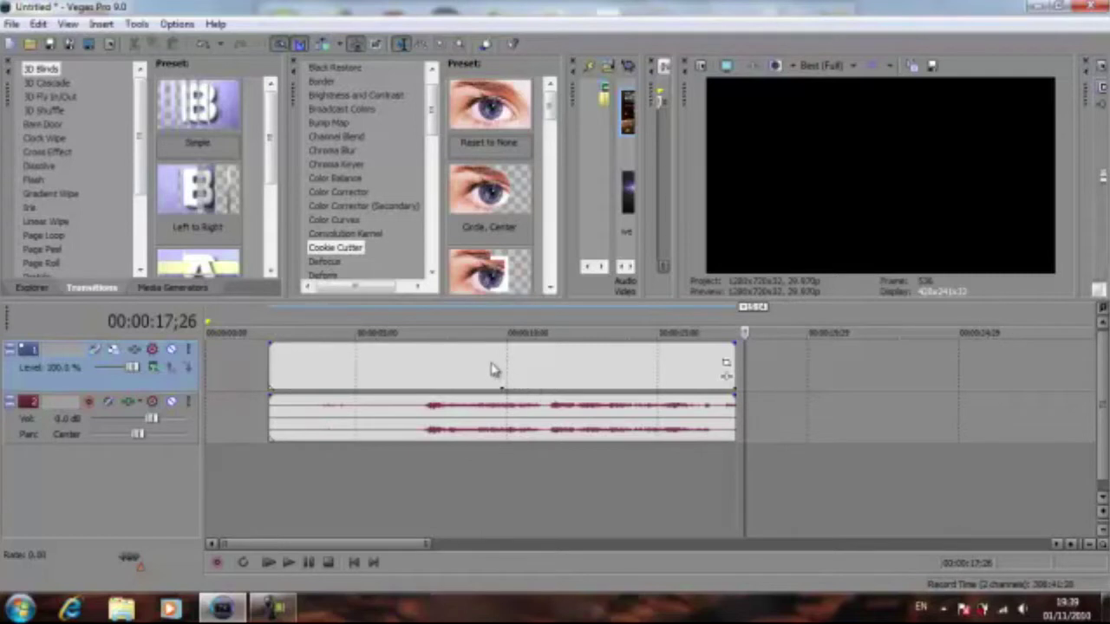
left_click_drag(526, 375, 463, 374)
left_click(225, 460)
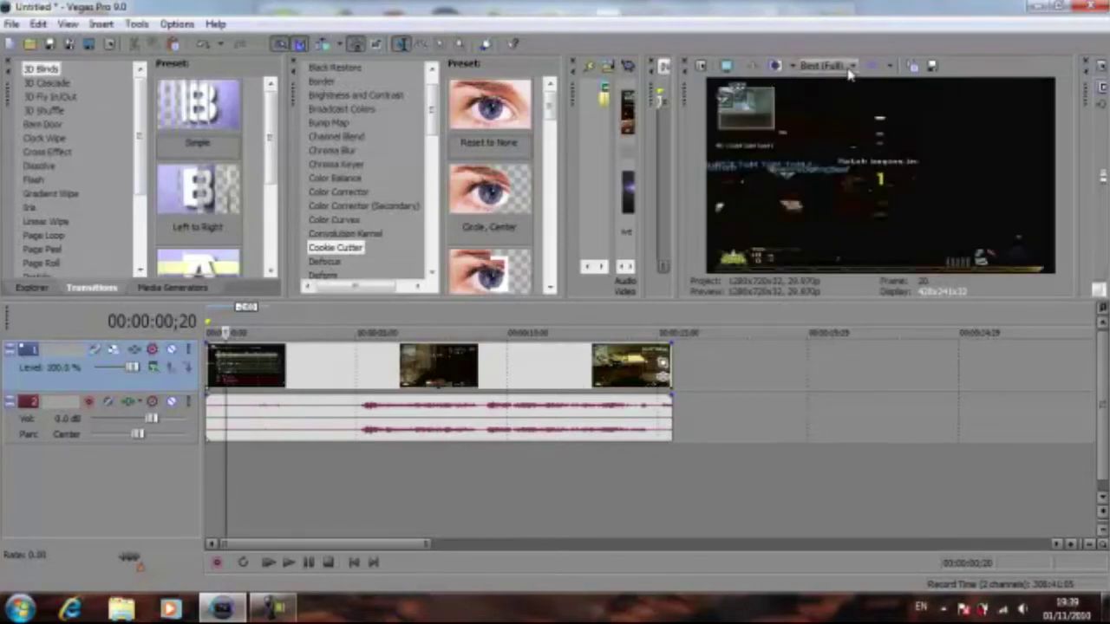
- Set preview quality to Preview (Auto) and move the playhead to about 5 seconds
left_click(849, 66)
mouse_move(863, 108)
left_click(911, 101)
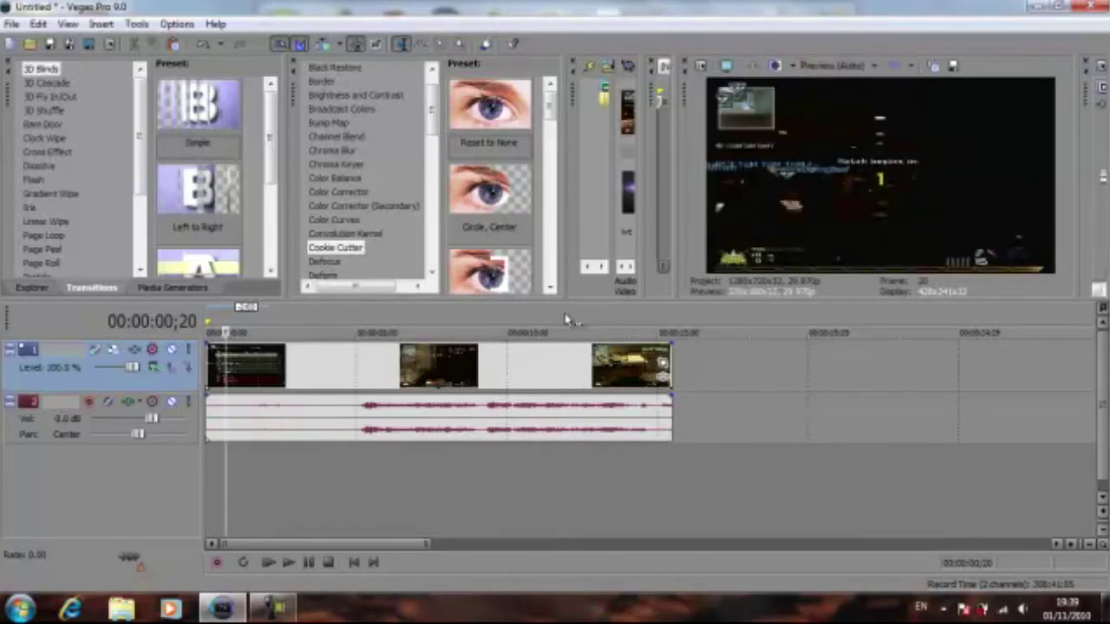
left_click(290, 460)
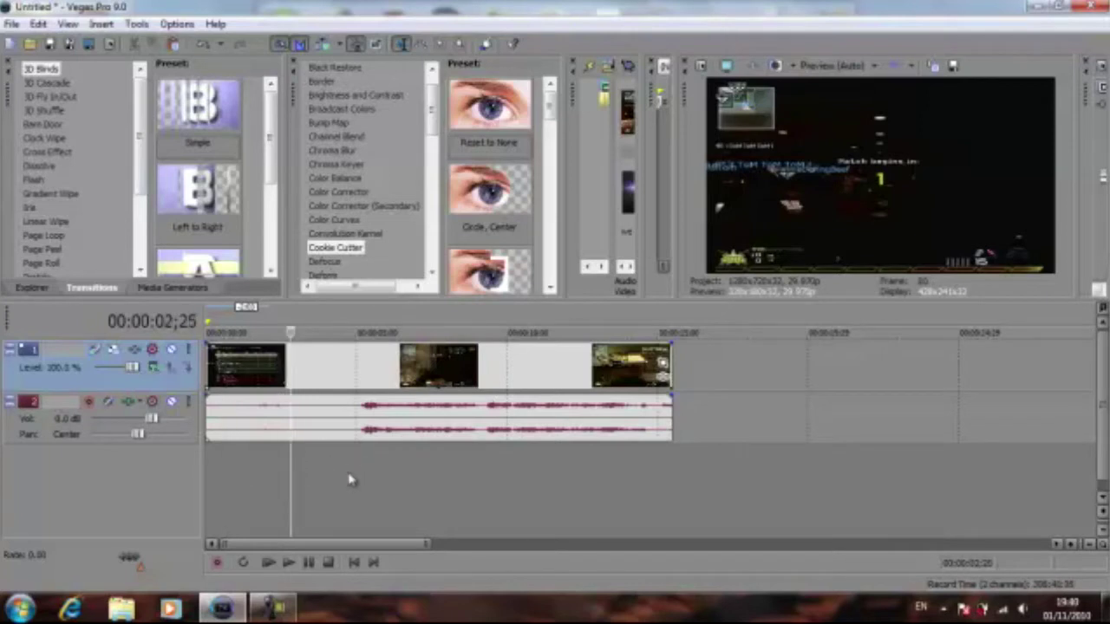
left_click(360, 472)
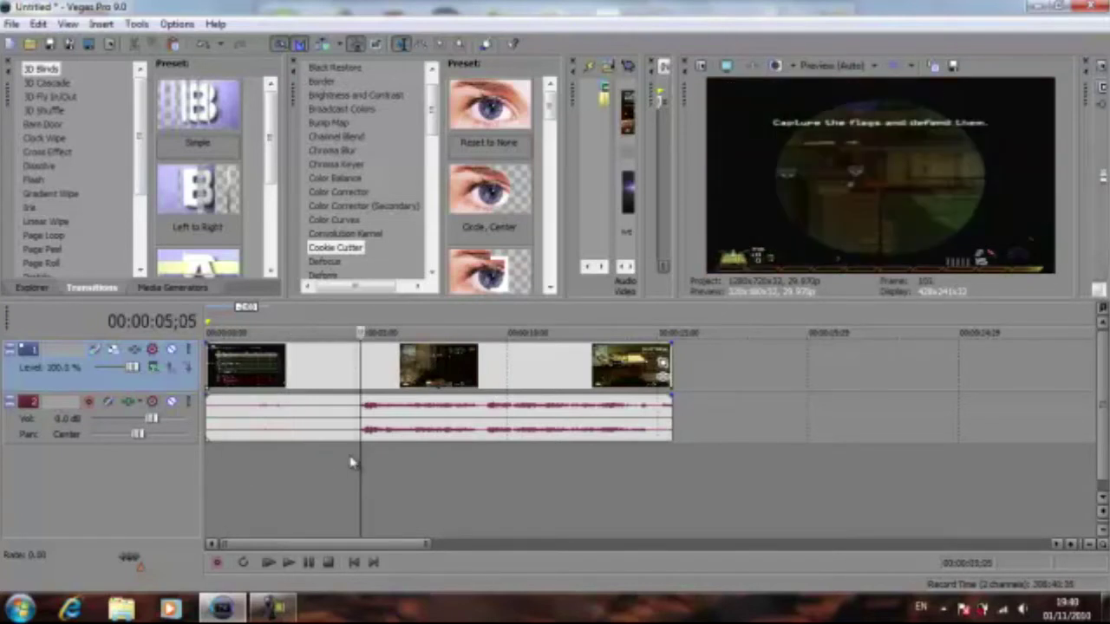
- Zoom in, find frame 05;09, and split the clip and its audio there
scroll(341, 460, "up", 2)
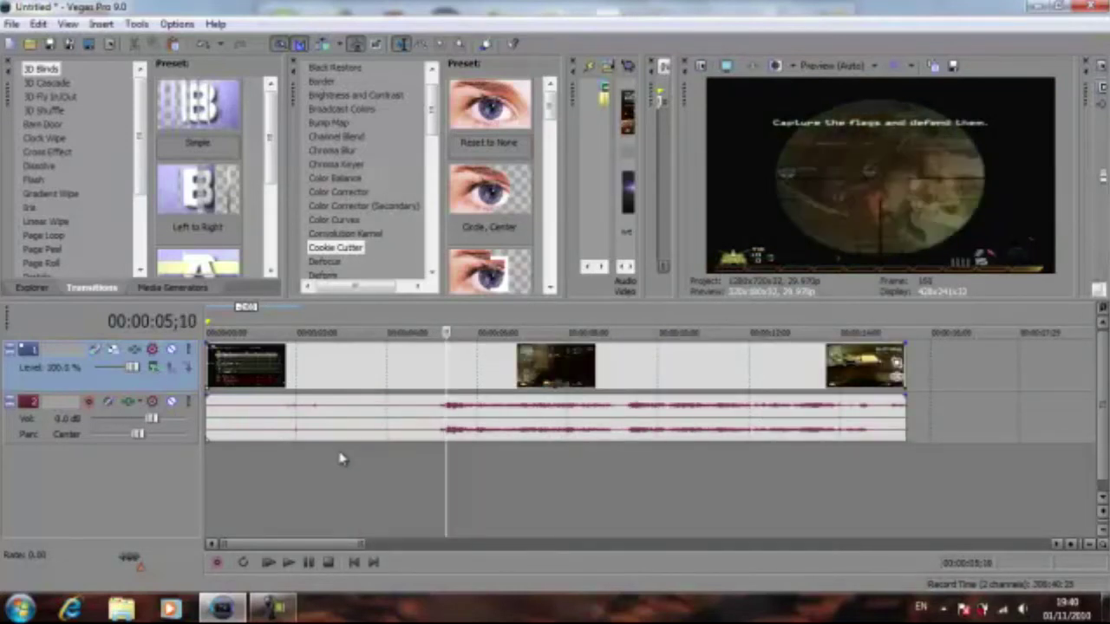
key("Left")
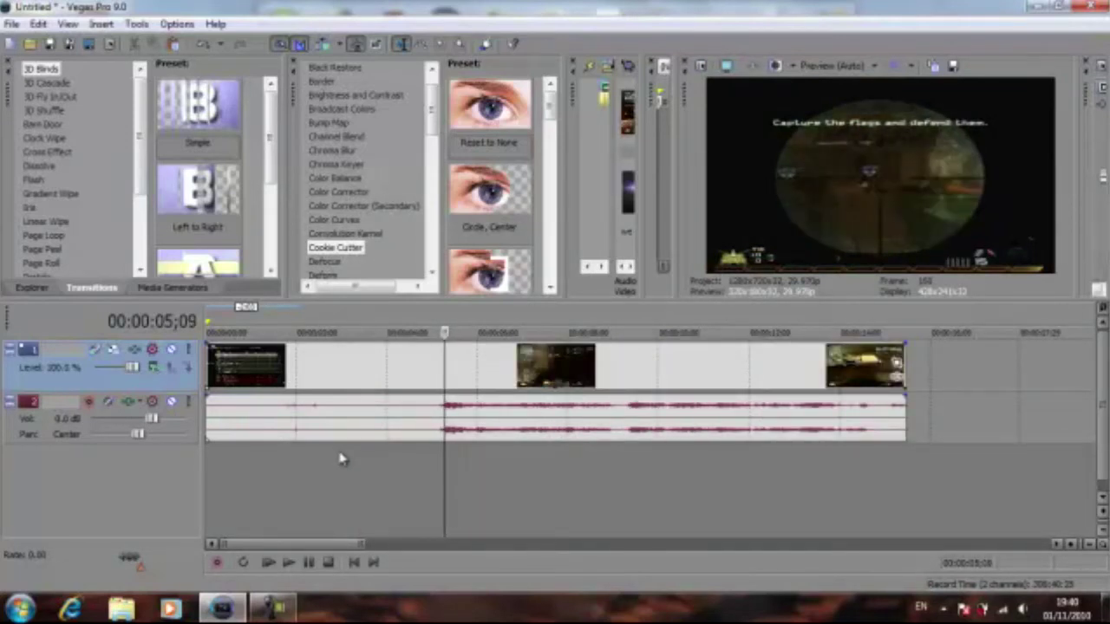
key("Right")
key("Right")
key("Left")
key("Left")
key("Left")
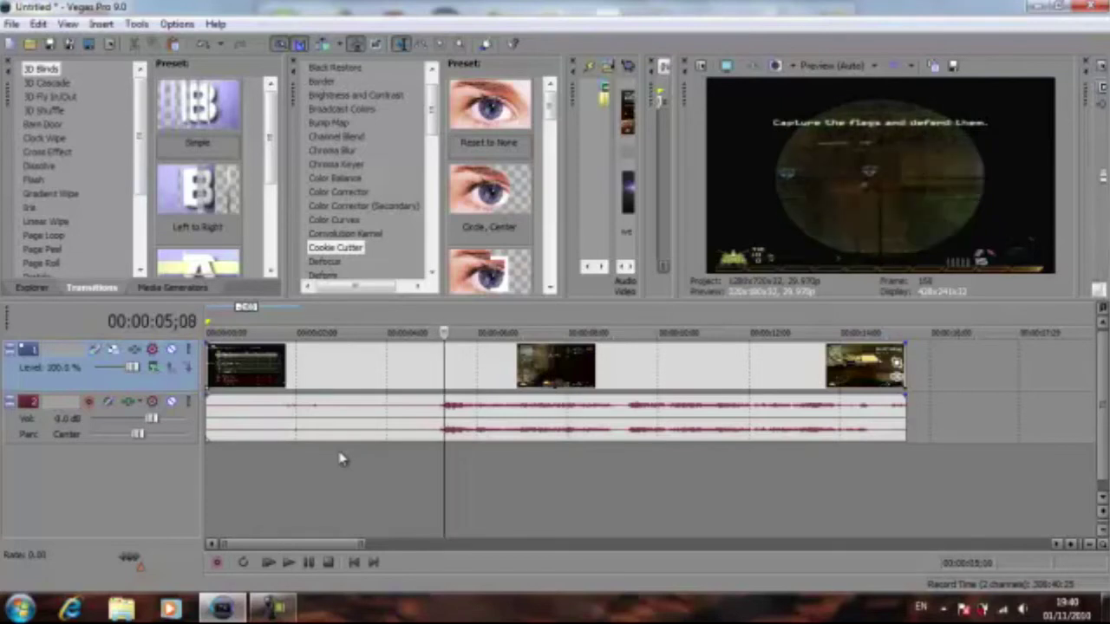
scroll(341, 460, "up", 2)
scroll(341, 460, "up", 1)
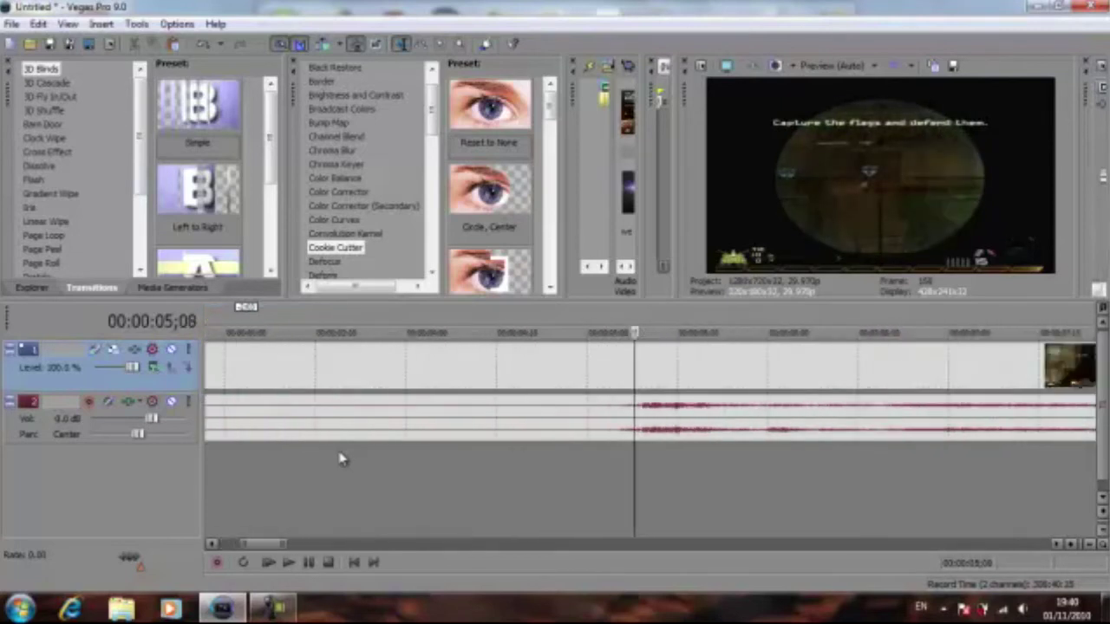
key("Right")
key("Right")
key("Left")
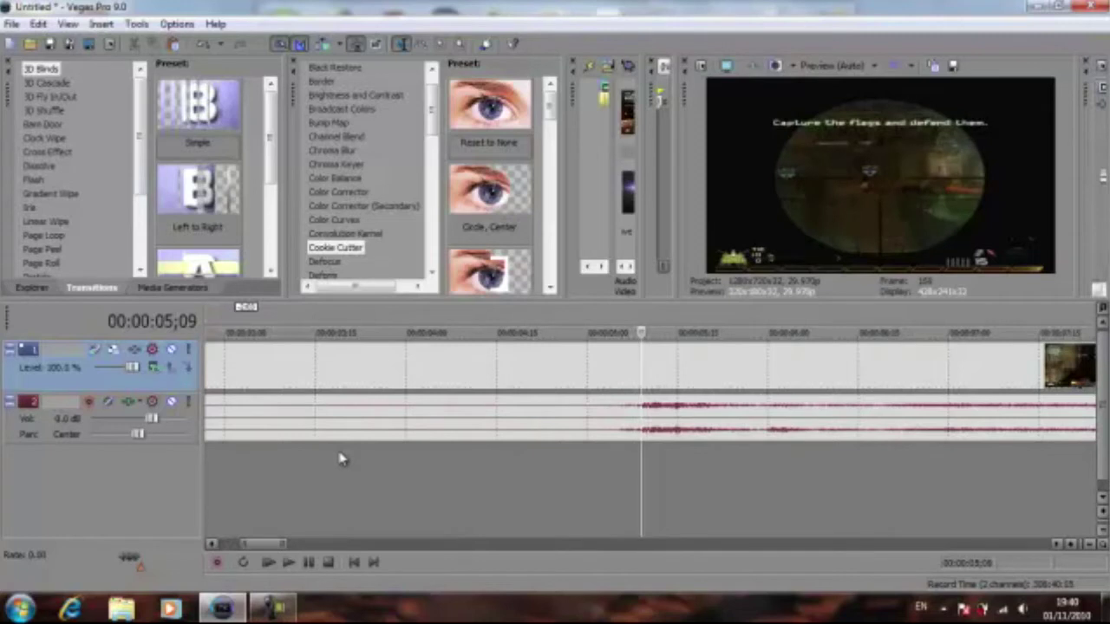
key("ctrl+z")
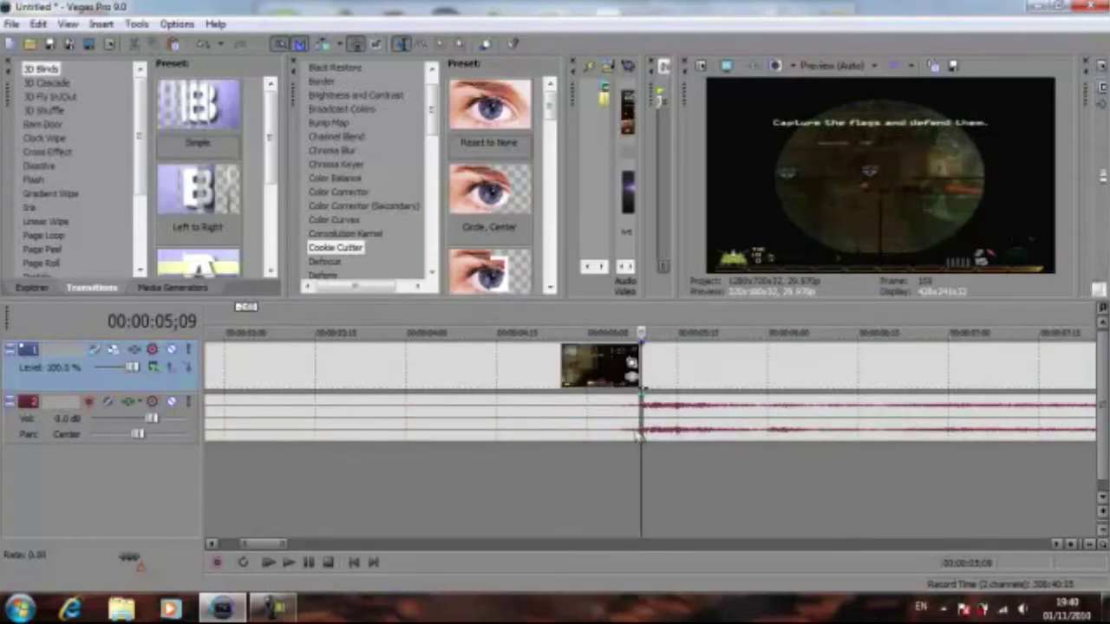
key("ctrl+z")
scroll(640, 438, "down", 3)
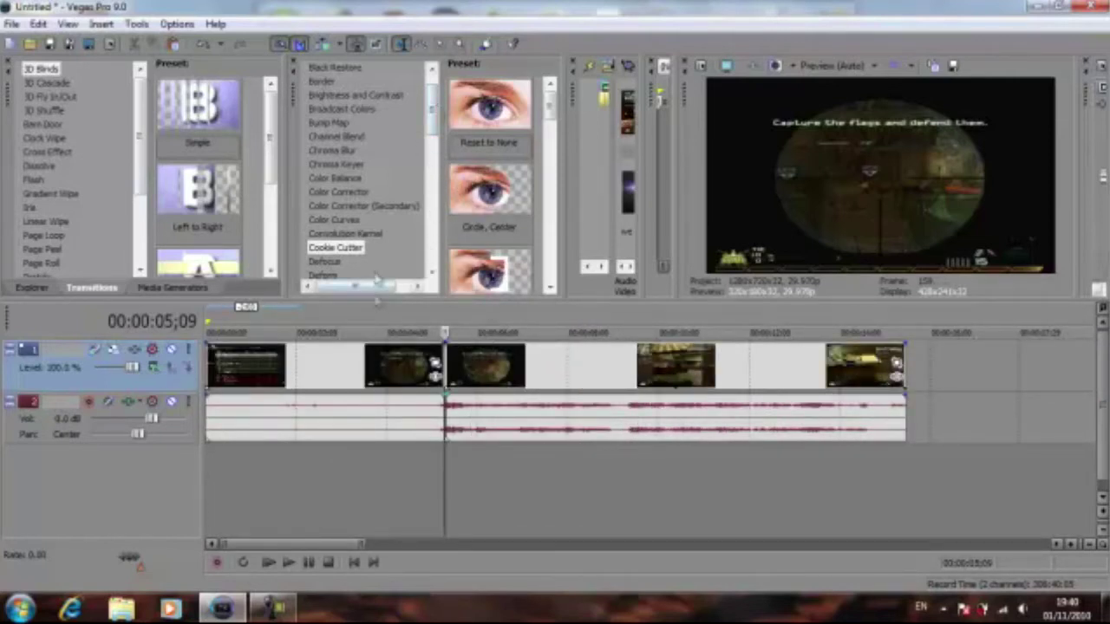
- Drop the Cookie Cutter 'Square, Center, White Border' preset onto the event starting at 05;09
scroll(437, 113, "up", 1)
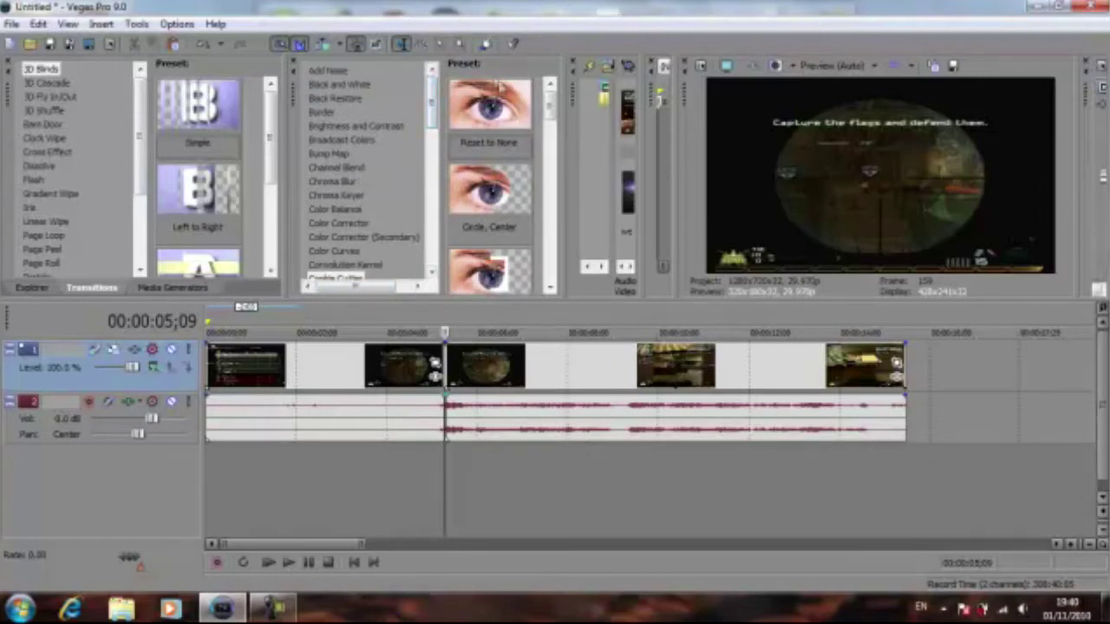
scroll(436, 111, "down", 1)
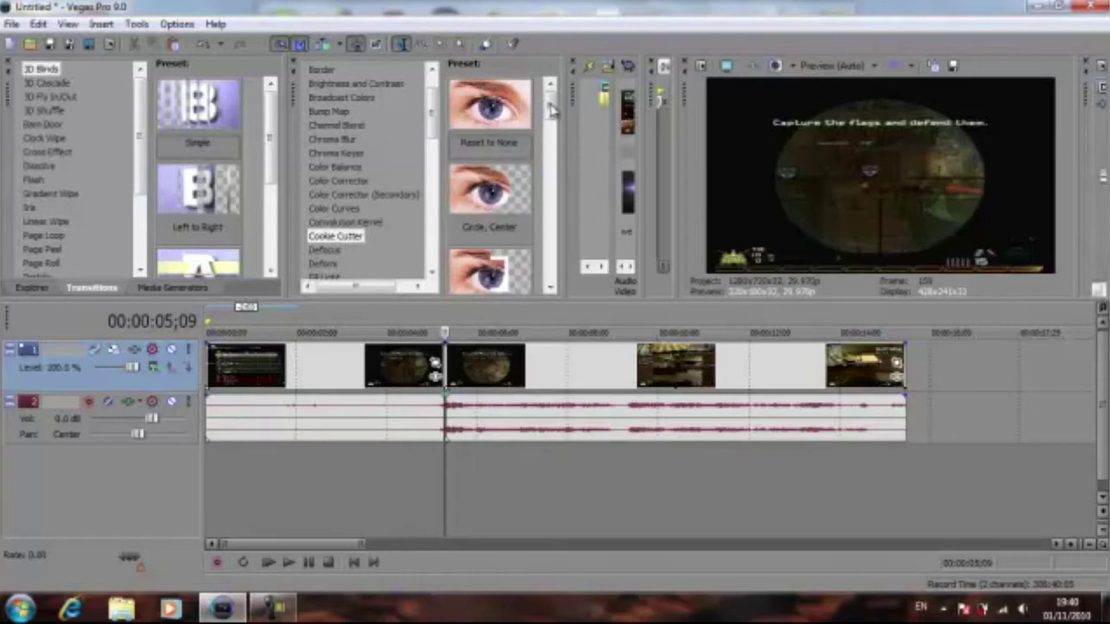
scroll(503, 174, "down", 2)
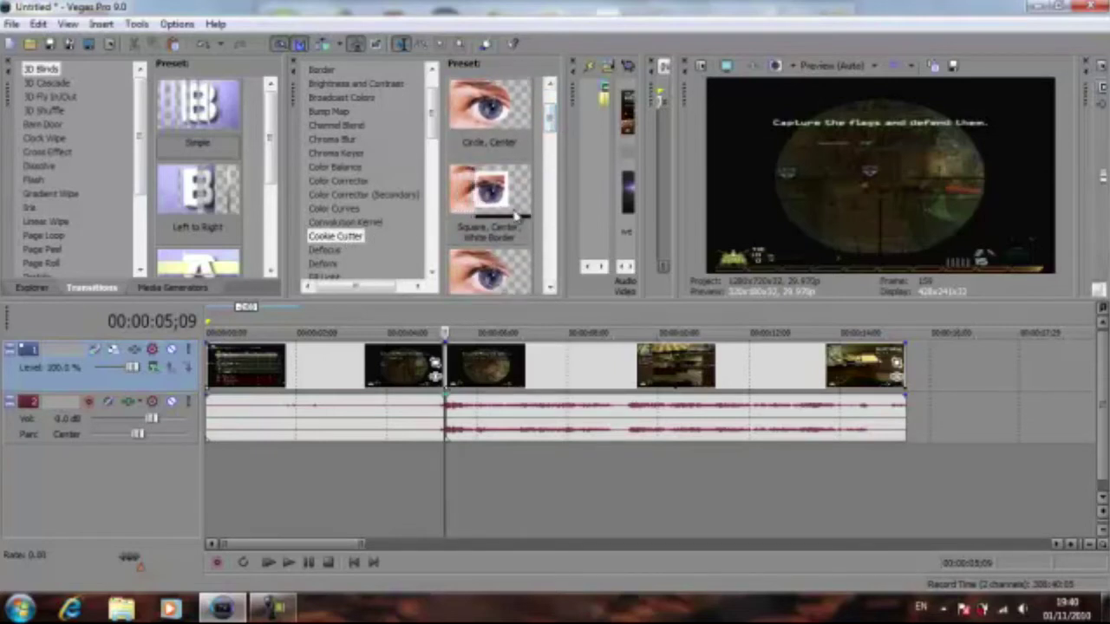
left_click_drag(488, 195, 486, 369)
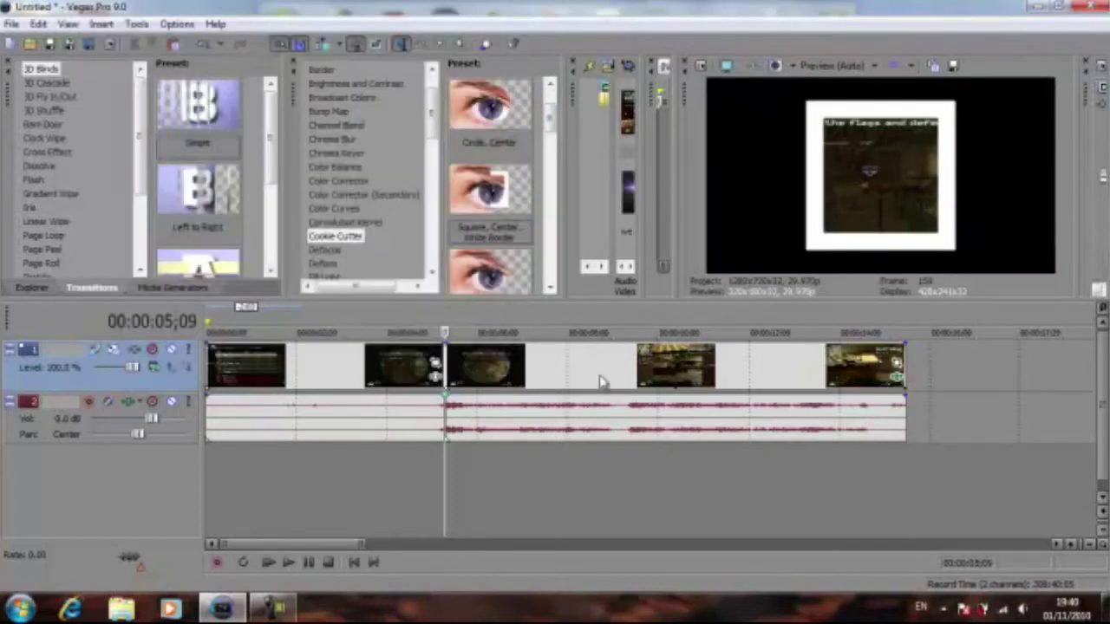
- Check the border effect, isolate the bordered section, and bring up its context menu
left_click(466, 462)
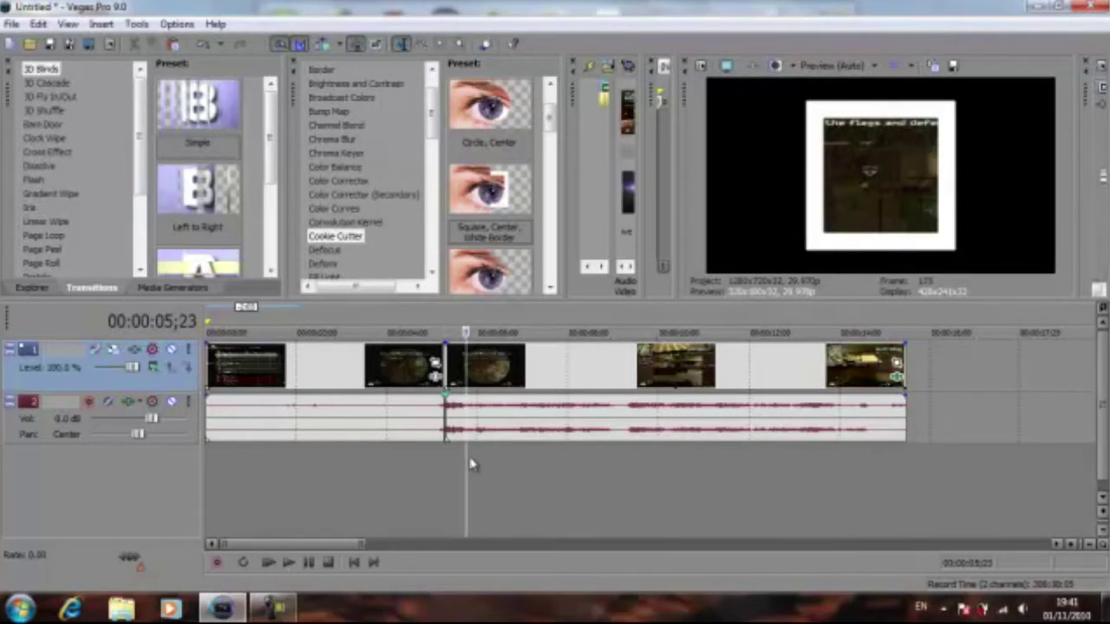
scroll(478, 461, "up", 2)
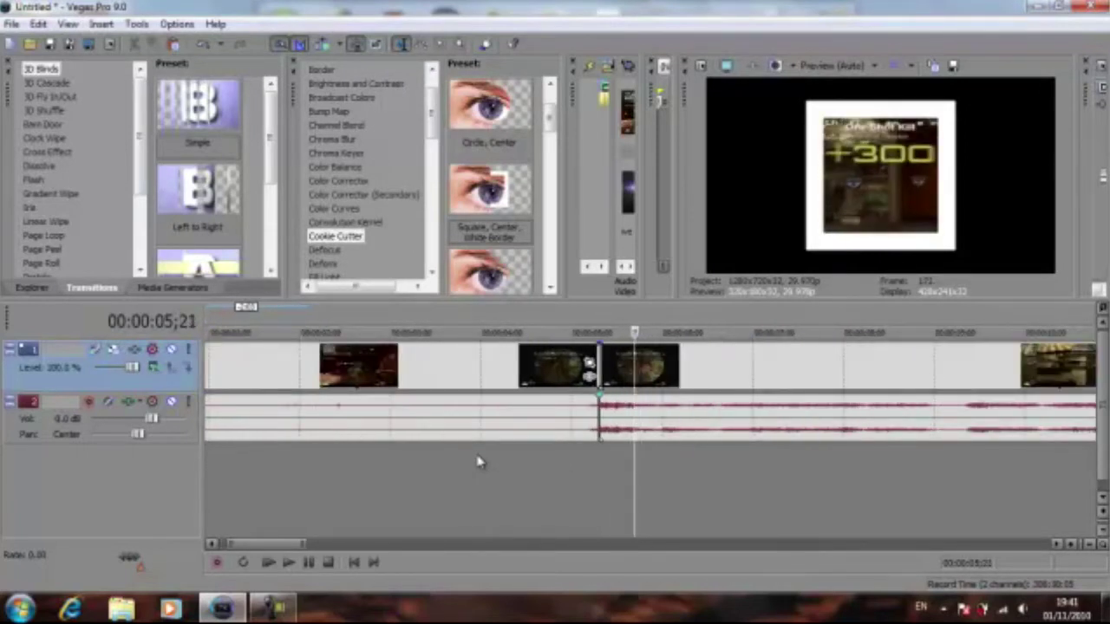
scroll(478, 461, "up", 3)
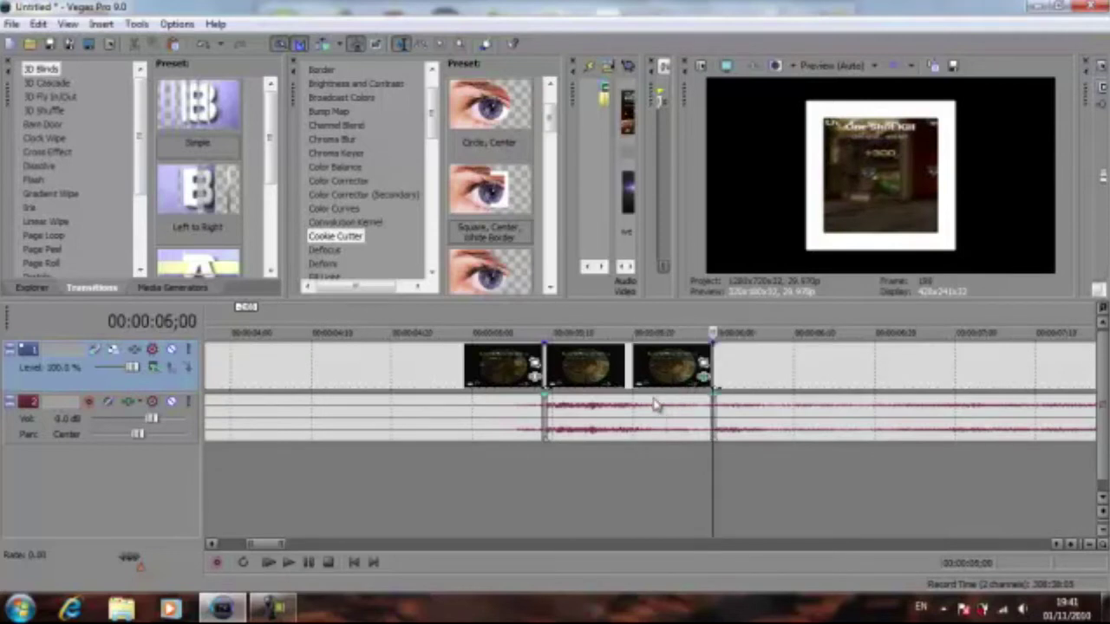
left_click_drag(646, 367, 631, 364)
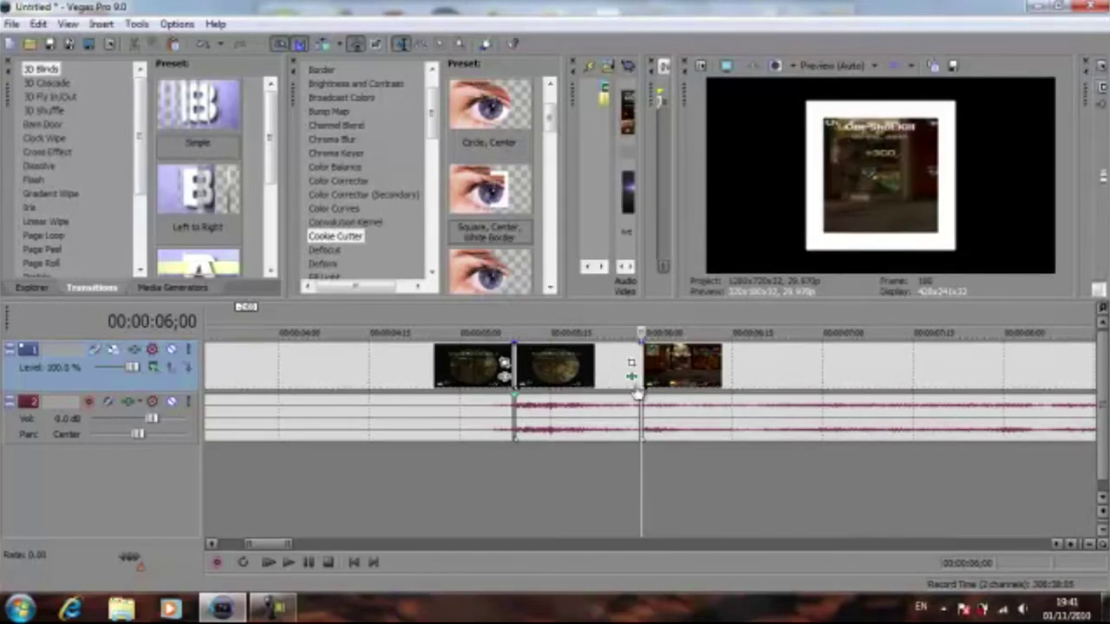
right_click(596, 376)
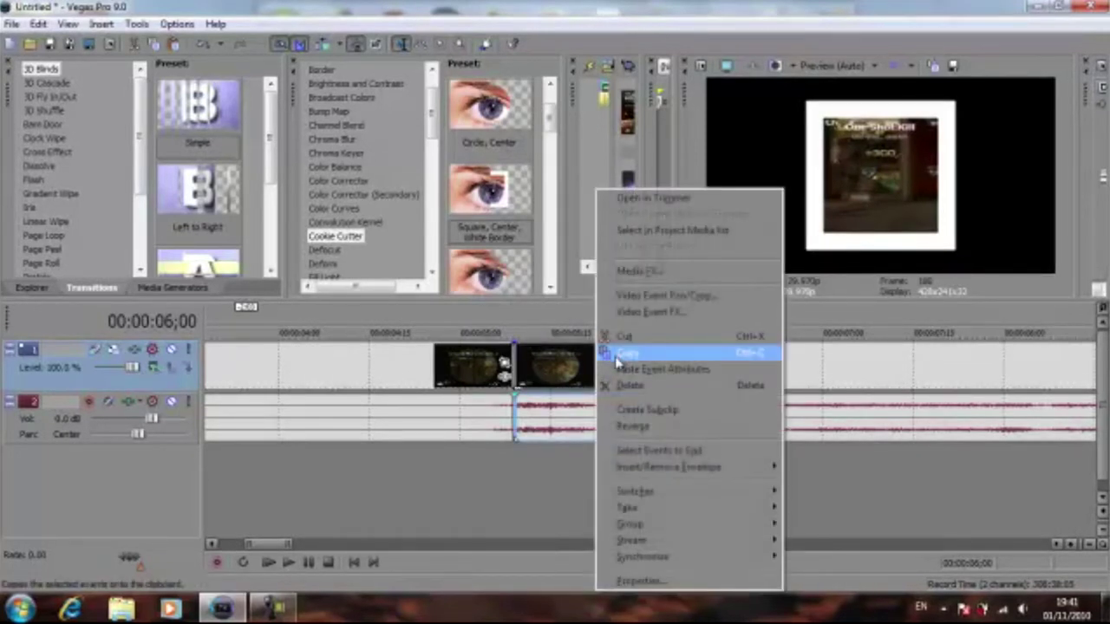
- Copy the short bordered clip and zoom the timeline out
left_click(630, 354)
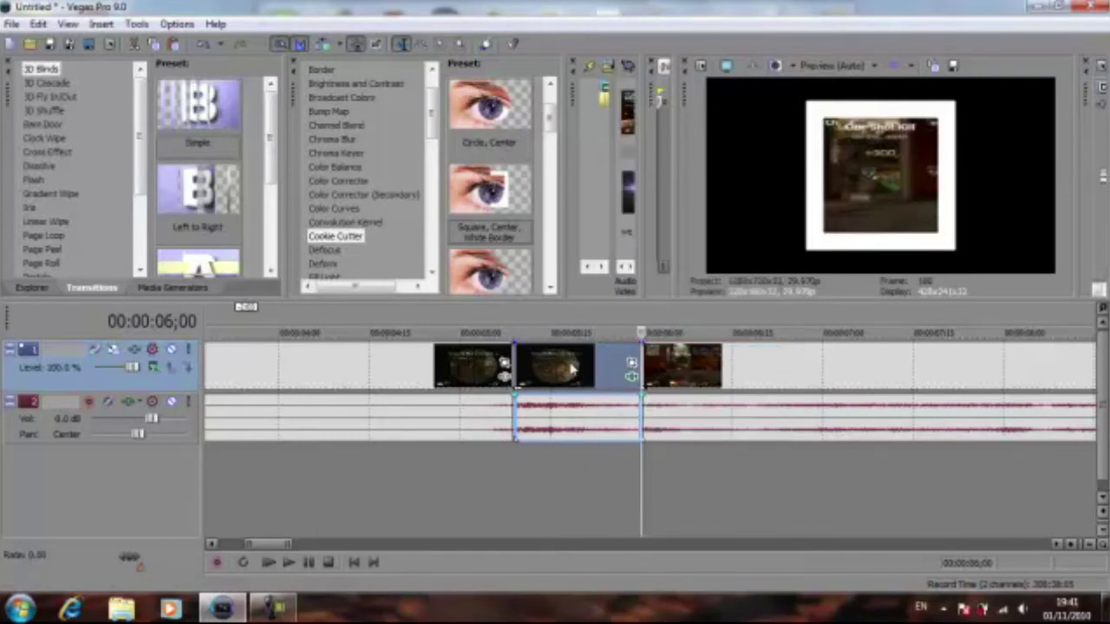
scroll(601, 375, "down", 1)
scroll(601, 375, "down", 1)
scroll(601, 374, "down", 1)
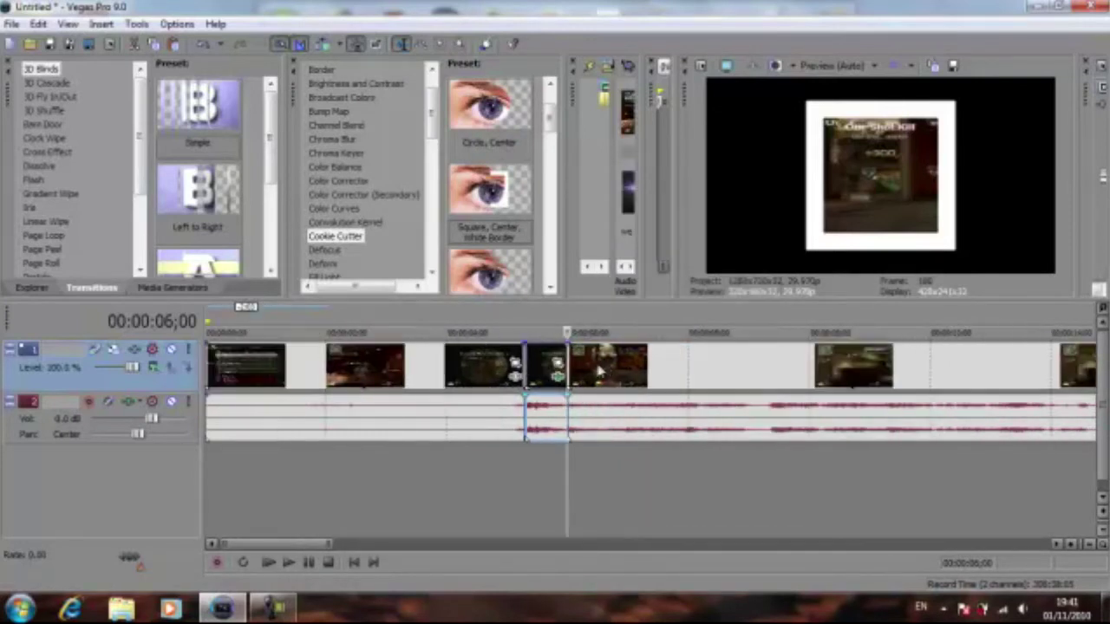
scroll(488, 368, "down", 1)
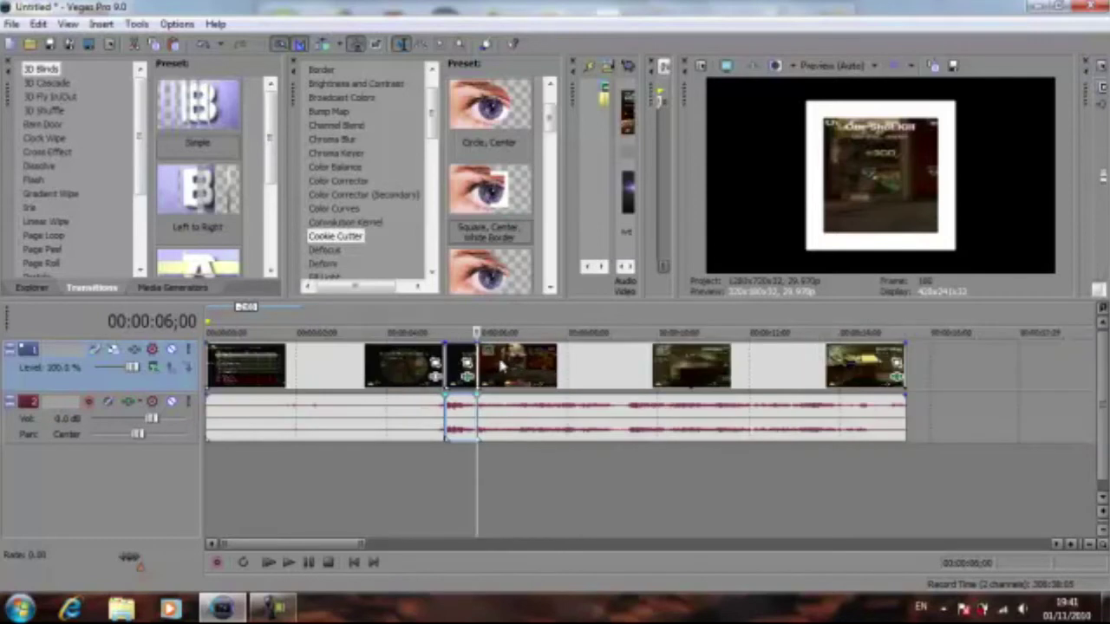
- Insert a new empty video track above the gameplay track
right_click(976, 373)
left_click(964, 373)
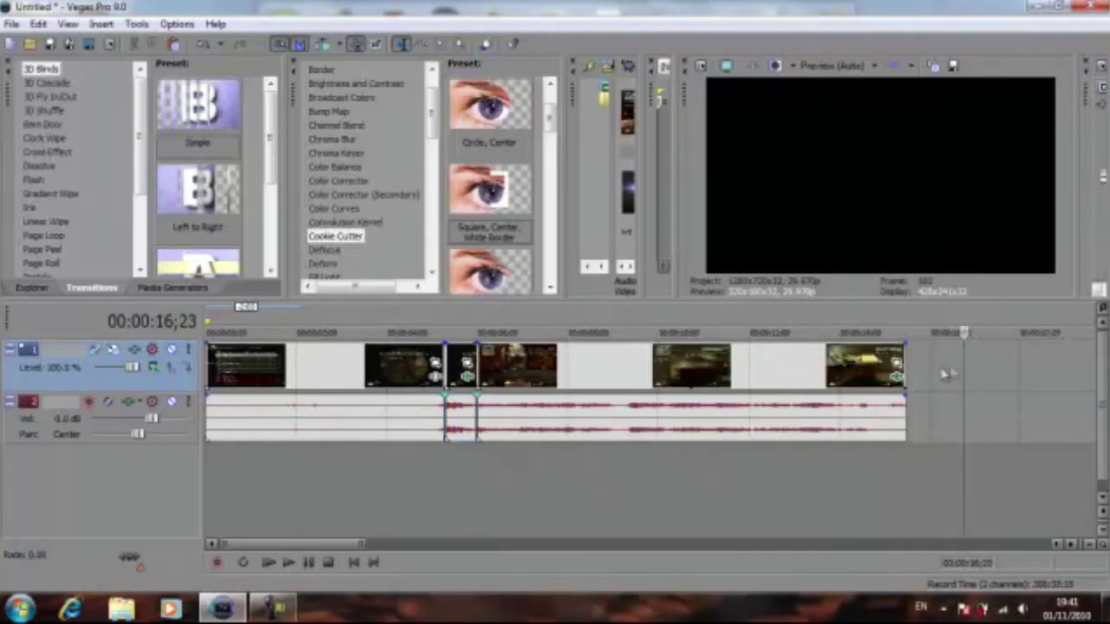
right_click(987, 371)
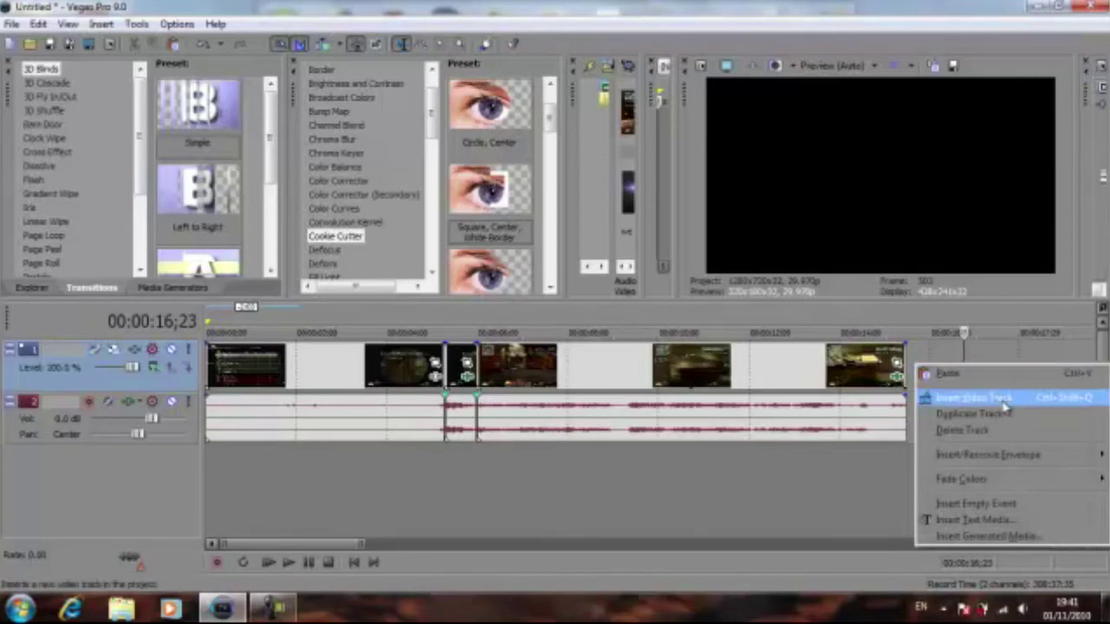
left_click(1004, 401)
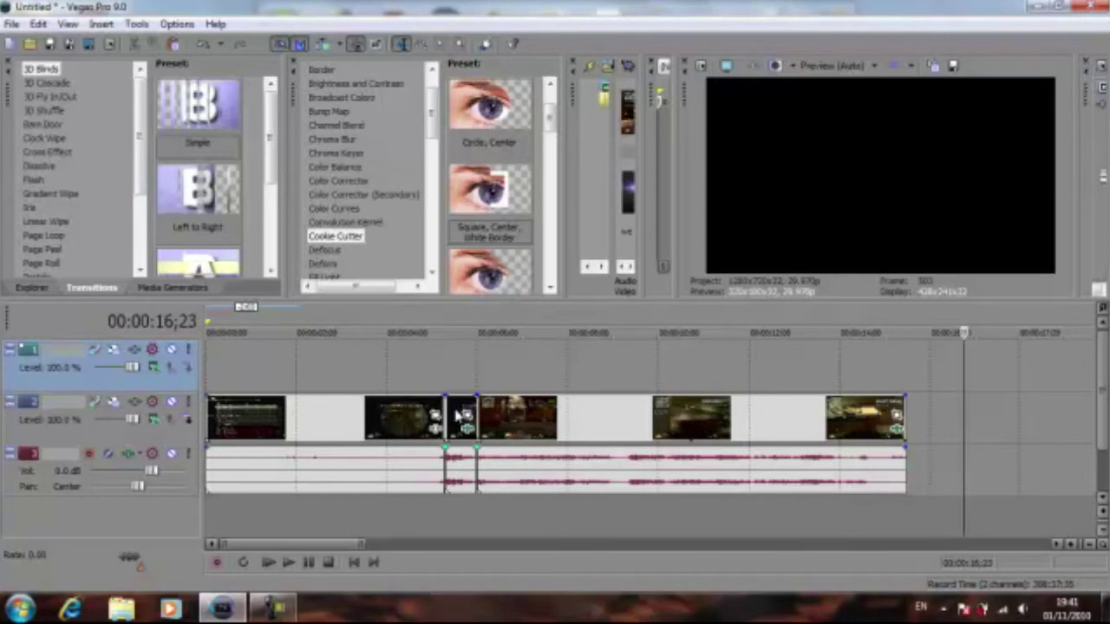
- Paste a copy of the short clip onto the top track, aligned with the original
right_click(460, 412)
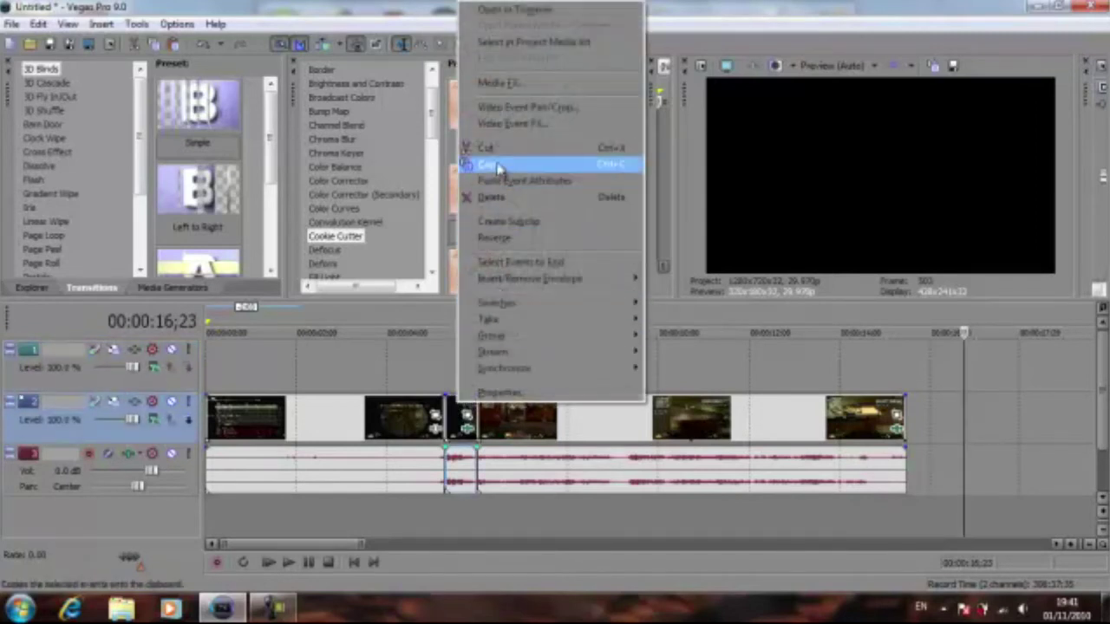
left_click(464, 163)
left_click(448, 376)
right_click(452, 375)
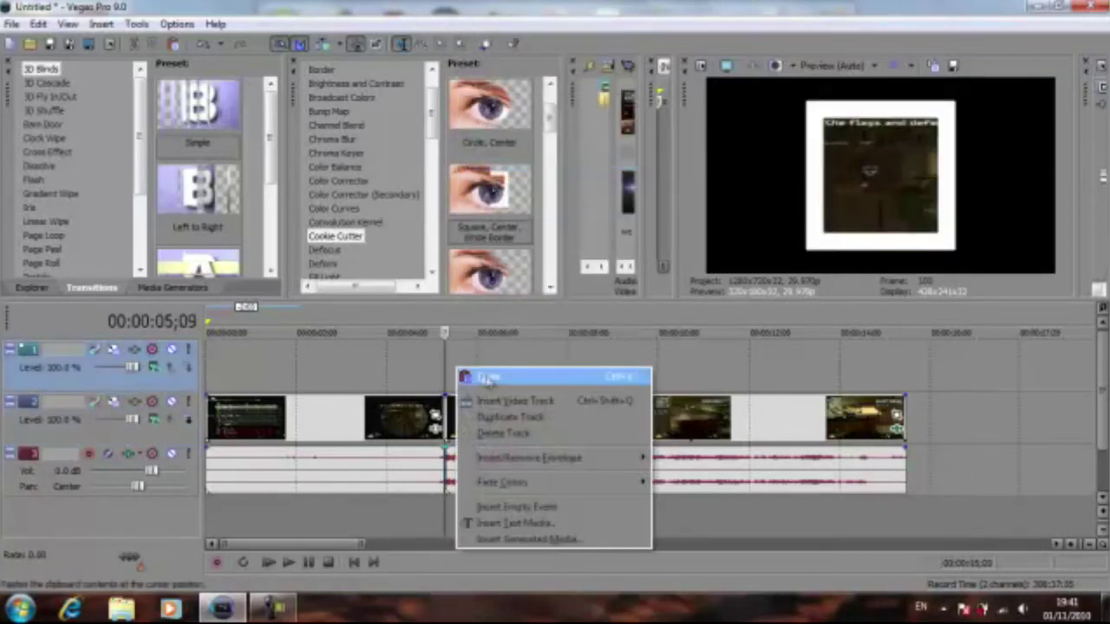
left_click(486, 376)
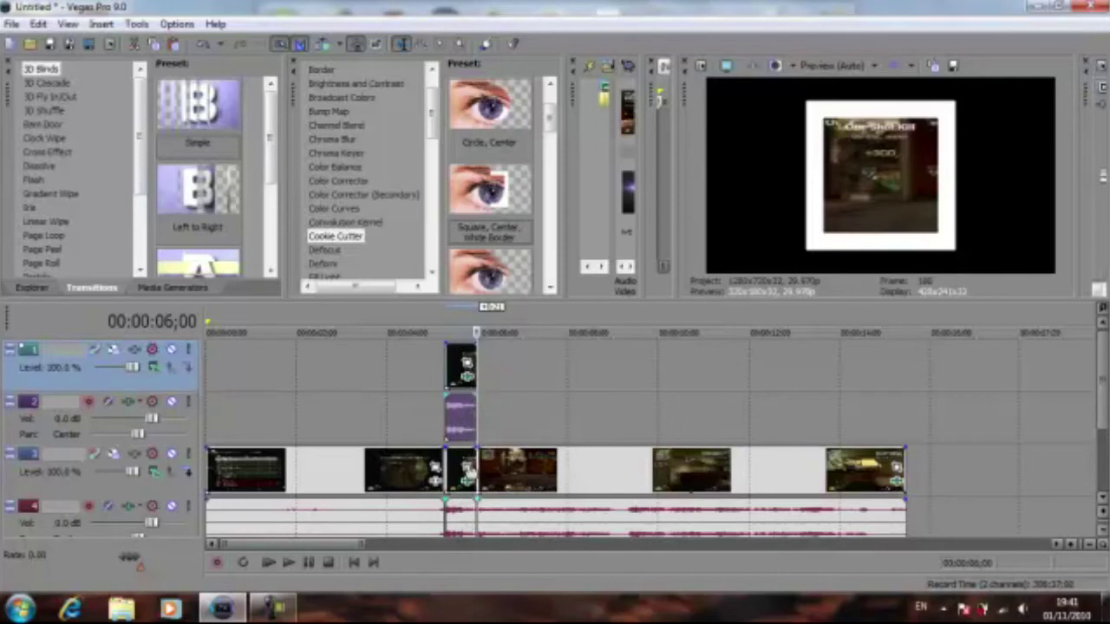
- Delete the extra pasted audio track
right_click(192, 401)
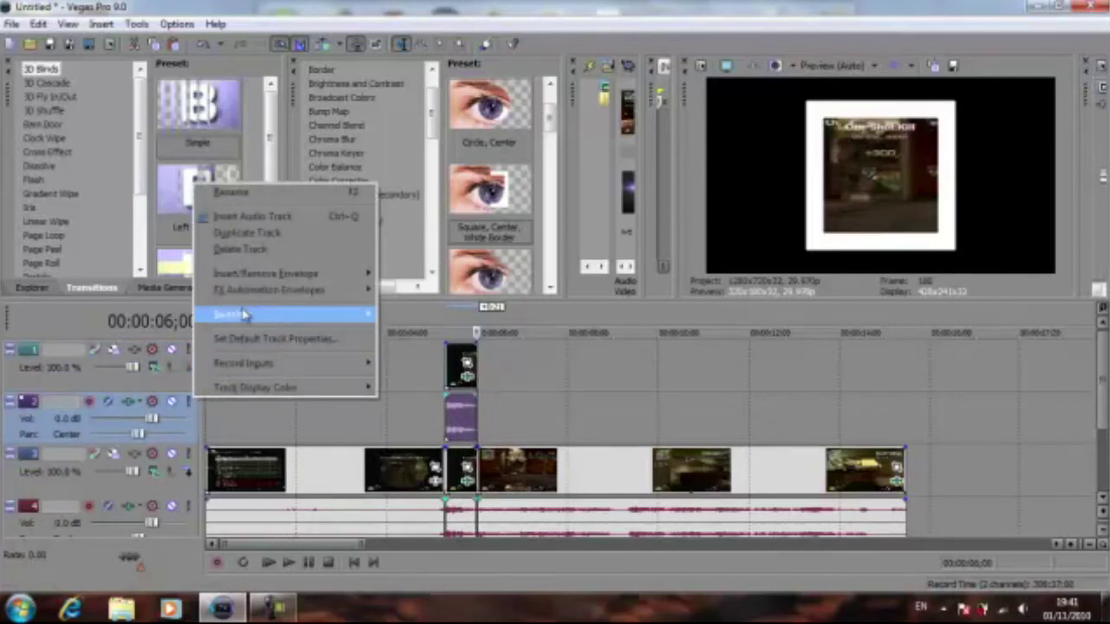
left_click(247, 257)
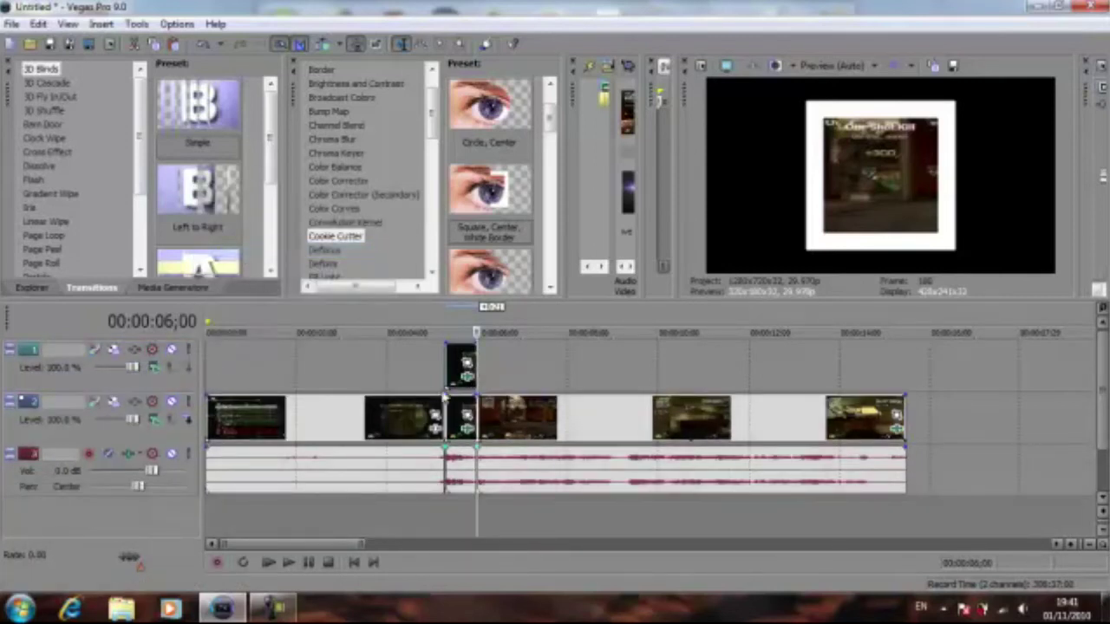
left_click(453, 422)
scroll(453, 421, "up", 2)
- Uncheck Cookie Cutter in the lower short clip's Event FX so full gameplay shows behind
scroll(463, 410, "up", 1)
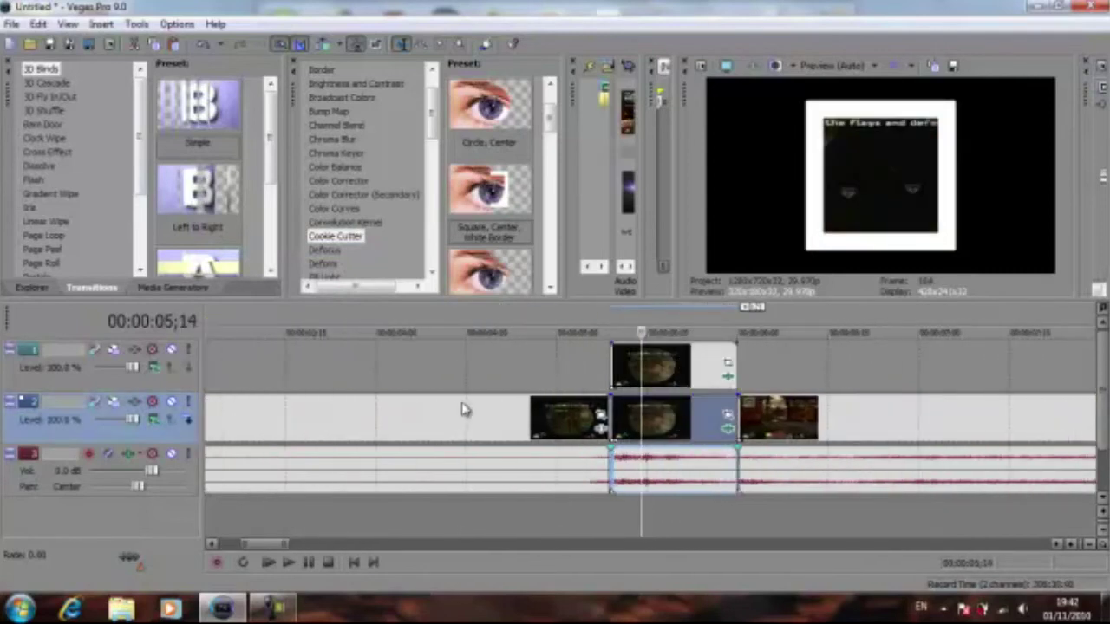
scroll(463, 409, "up", 1)
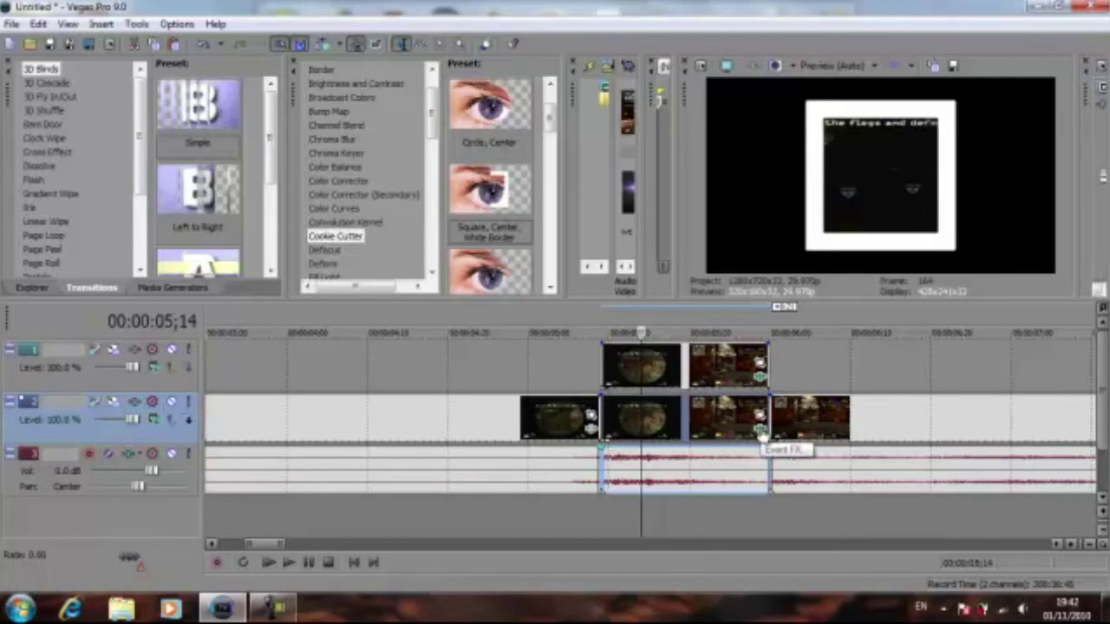
left_click(761, 432)
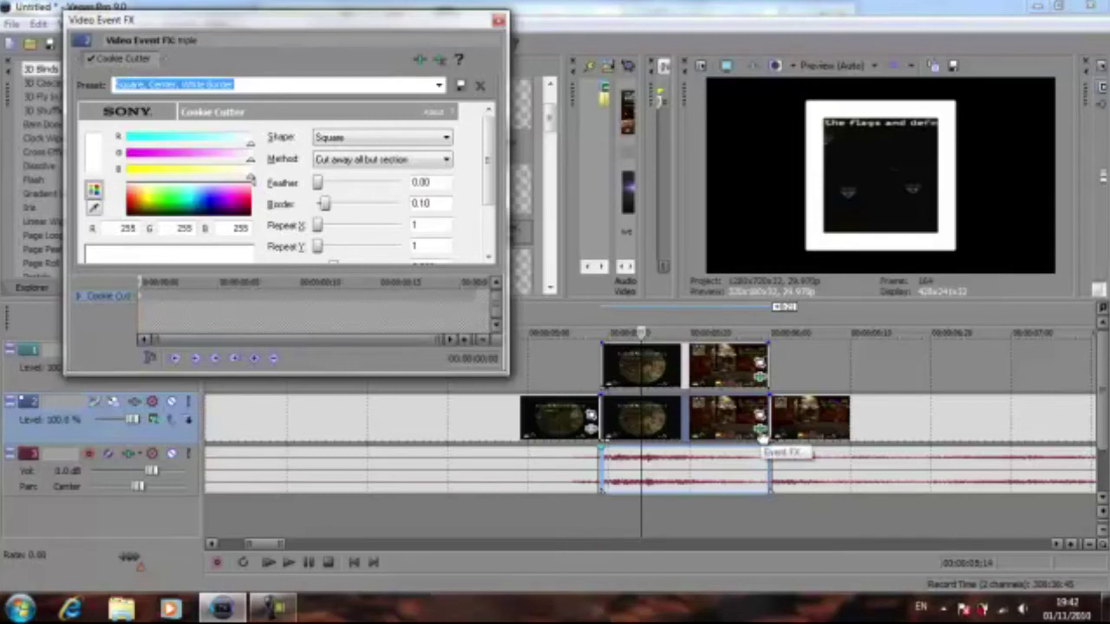
left_click(91, 59)
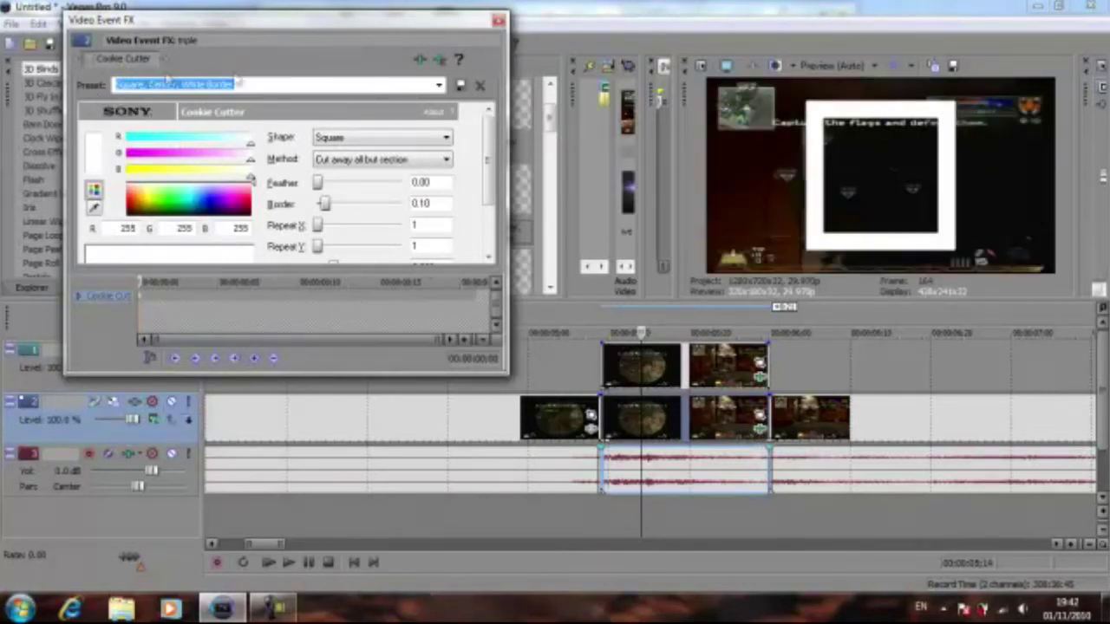
left_click(498, 19)
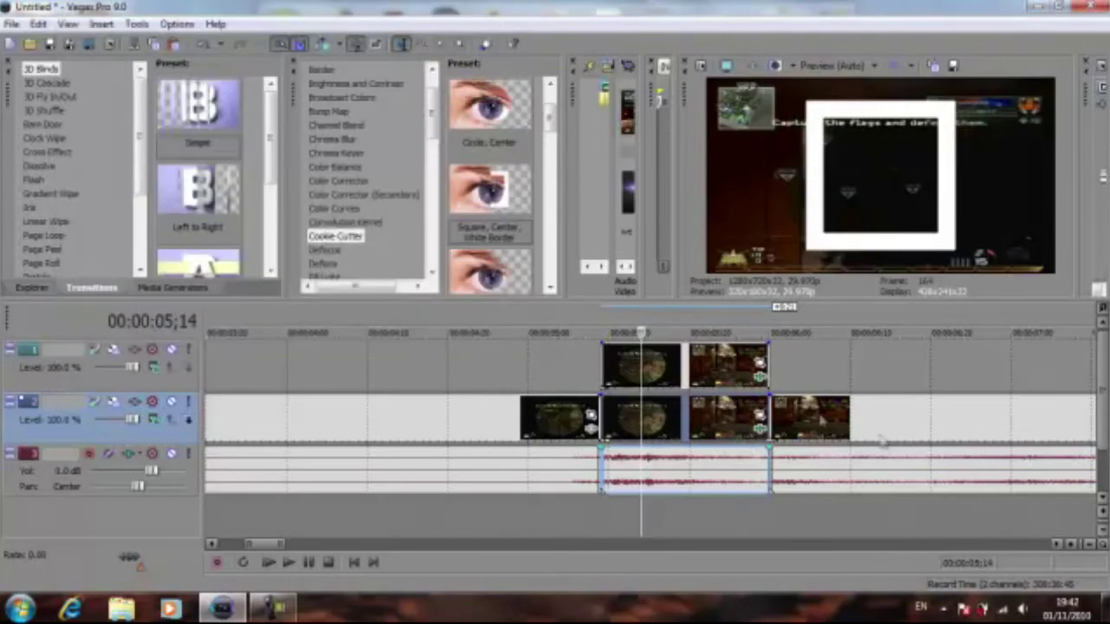
left_click(691, 372)
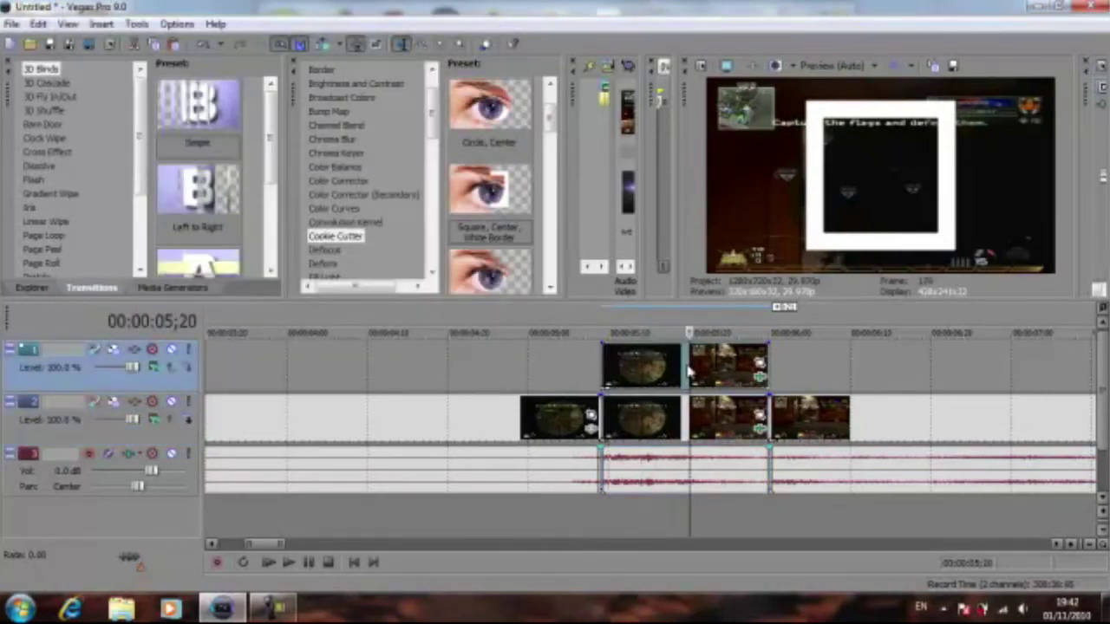
left_click(759, 379)
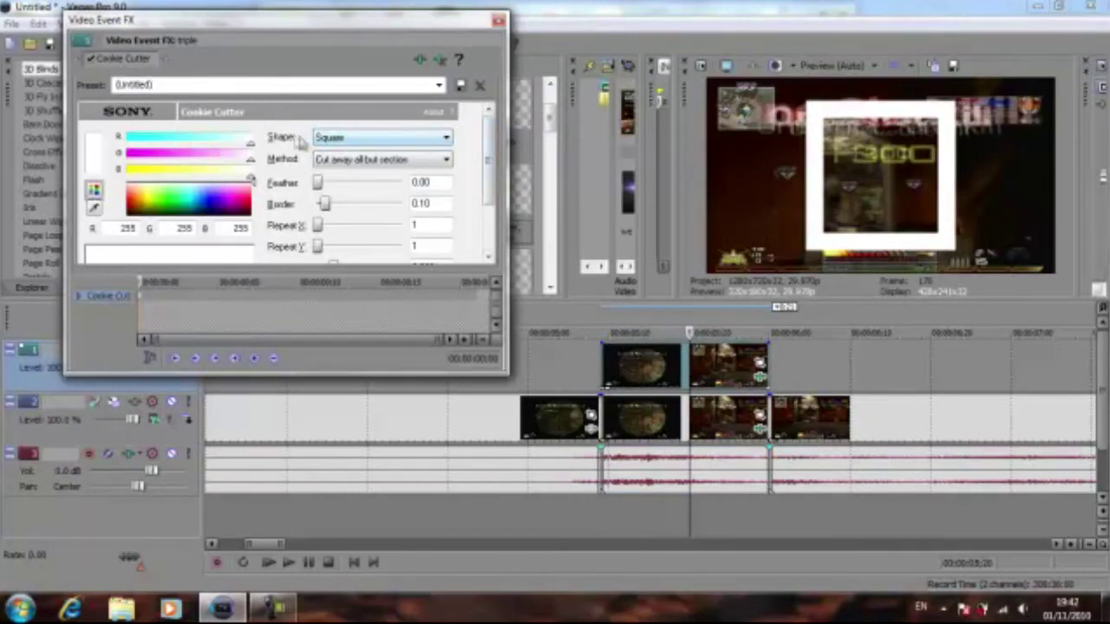
- Change the upper clip's Cookie Cutter shape to Circle with a thin 0.03 border
left_click(446, 143)
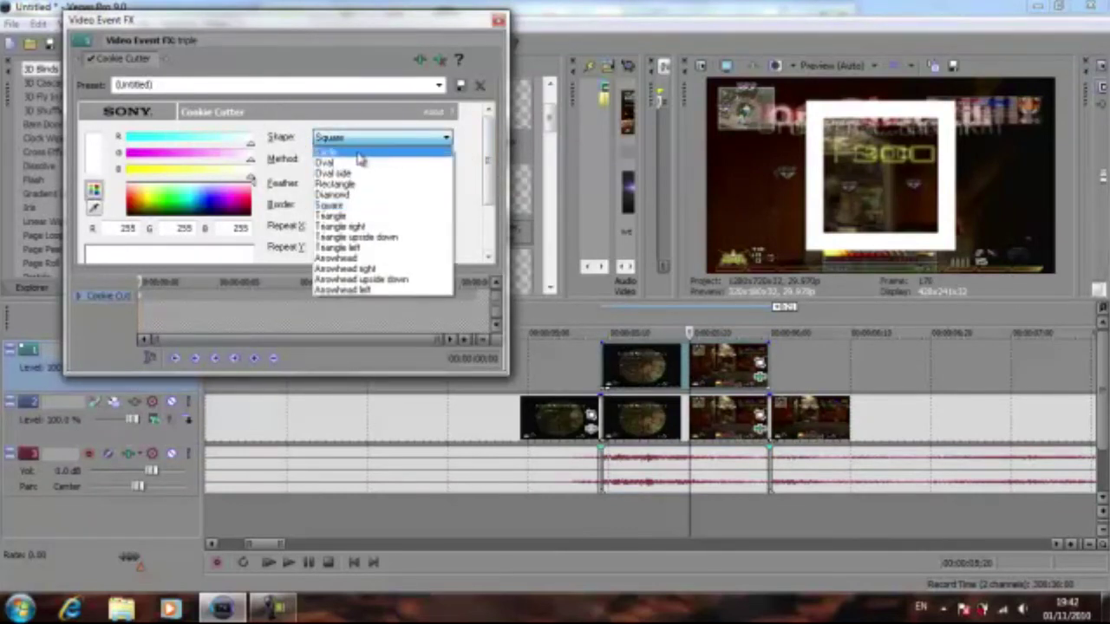
left_click(355, 161)
scroll(491, 161, "down", 1)
type("0.3")
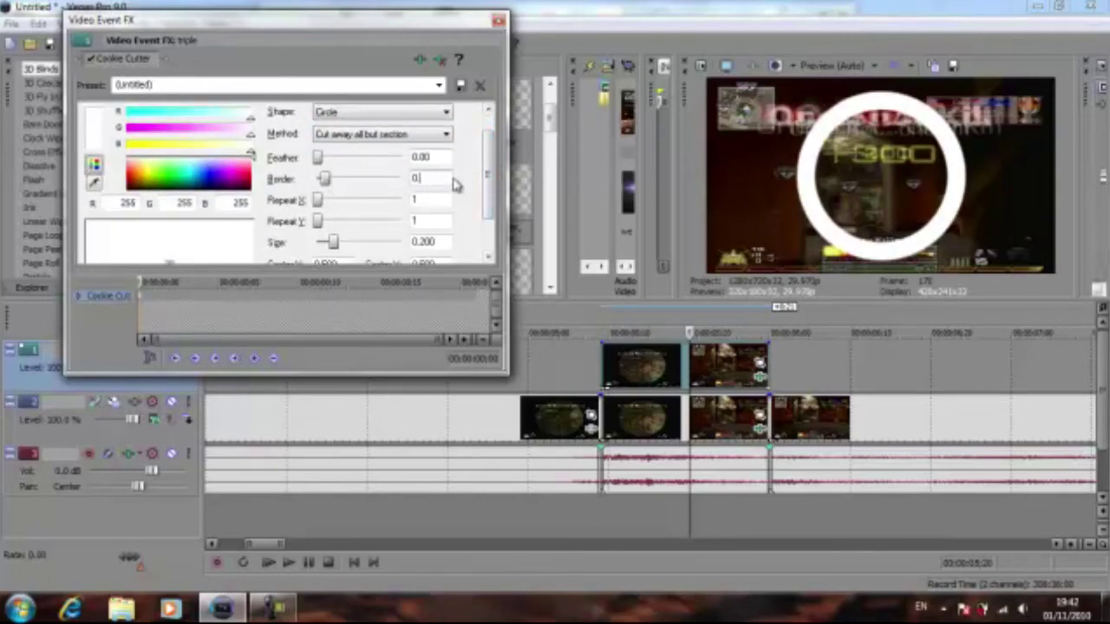
key("Return")
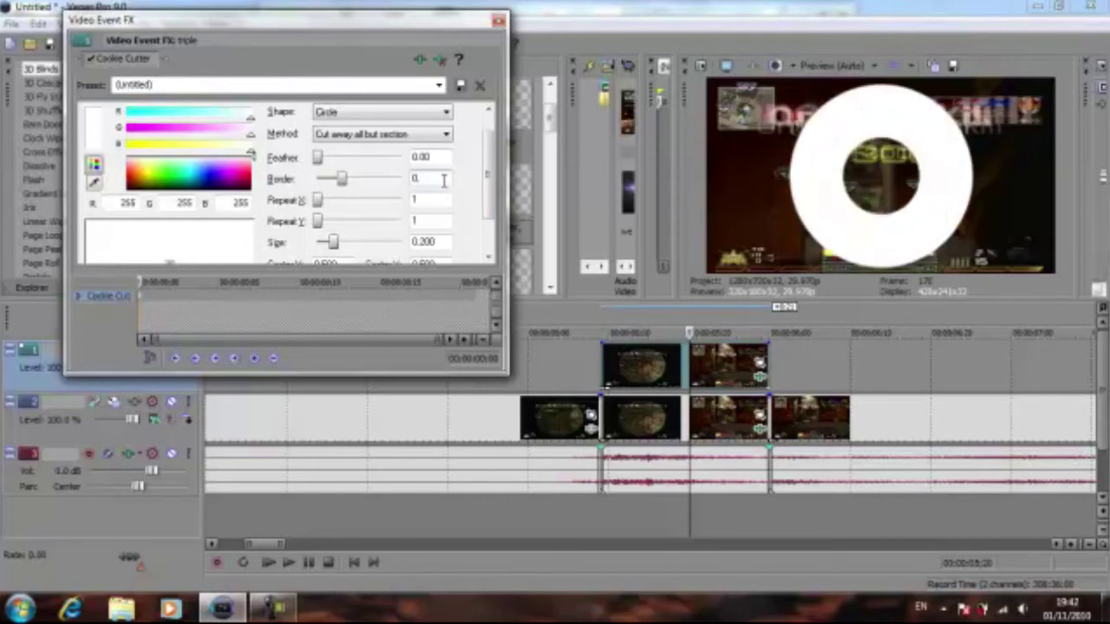
left_click_drag(343, 179, 326, 192)
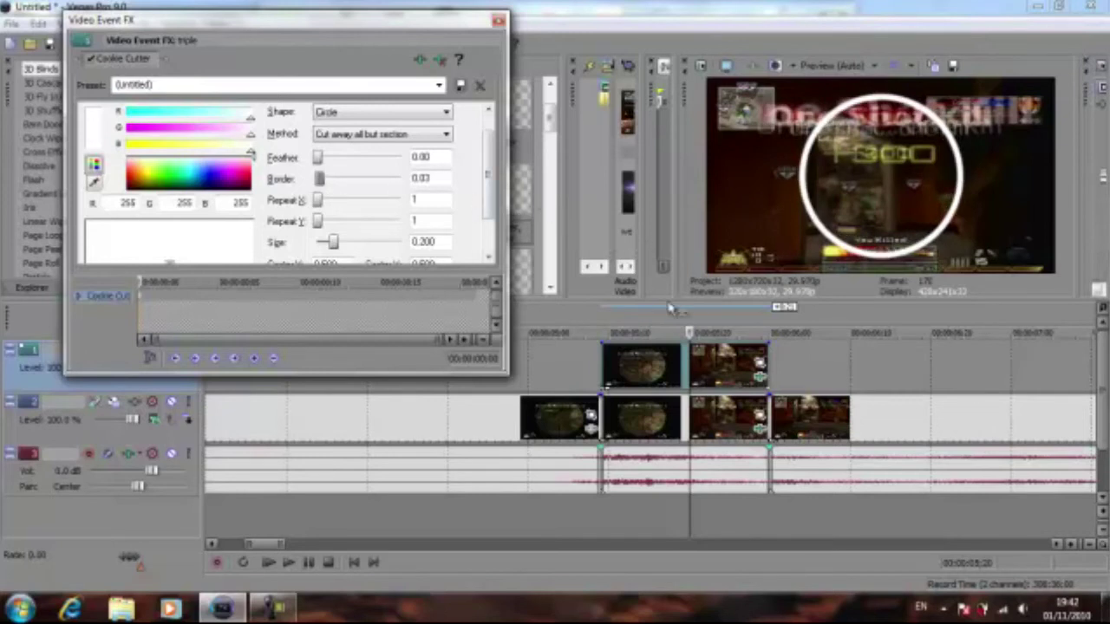
left_click(501, 23)
- Step frame by frame from 05;09 through the +300 kill, then zoom in on the ring event
scroll(637, 441, "down", 2)
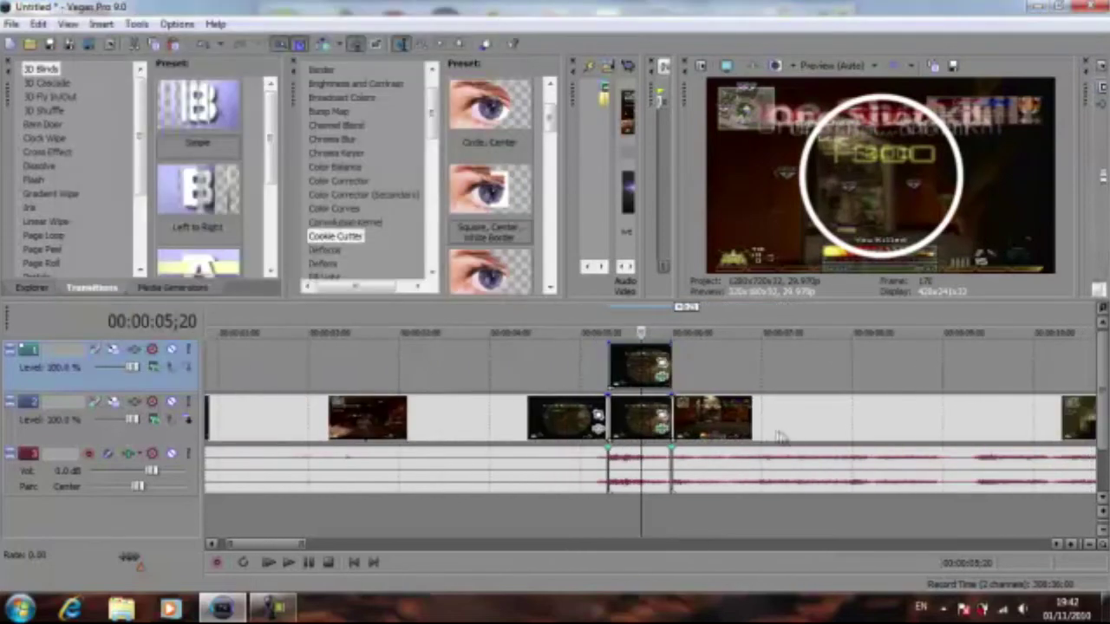
left_click(610, 514)
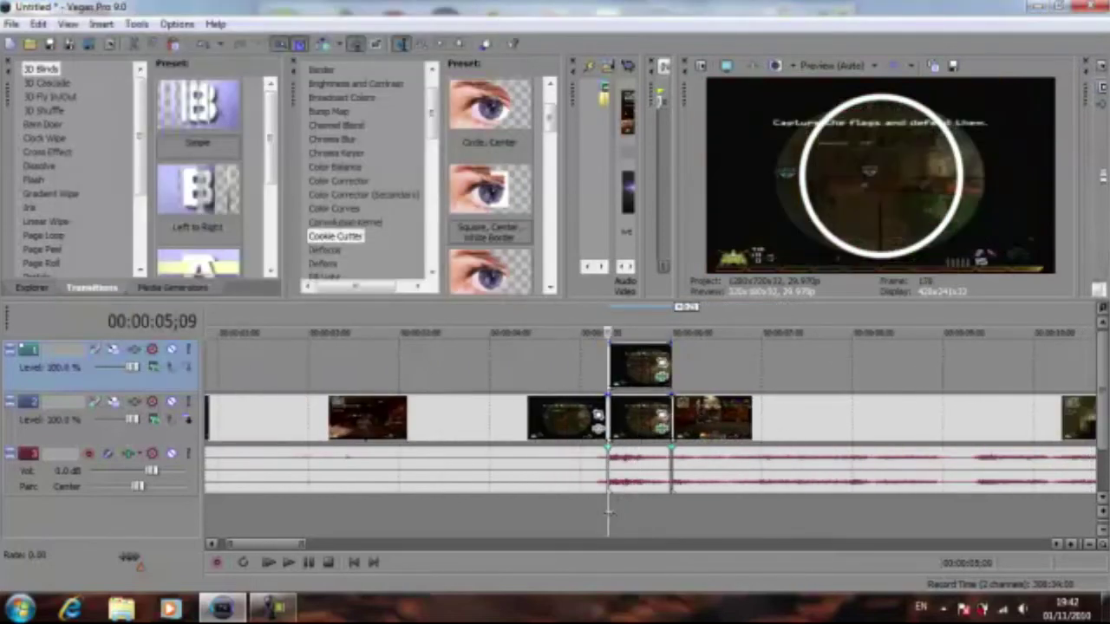
key("Right")
key("Right")
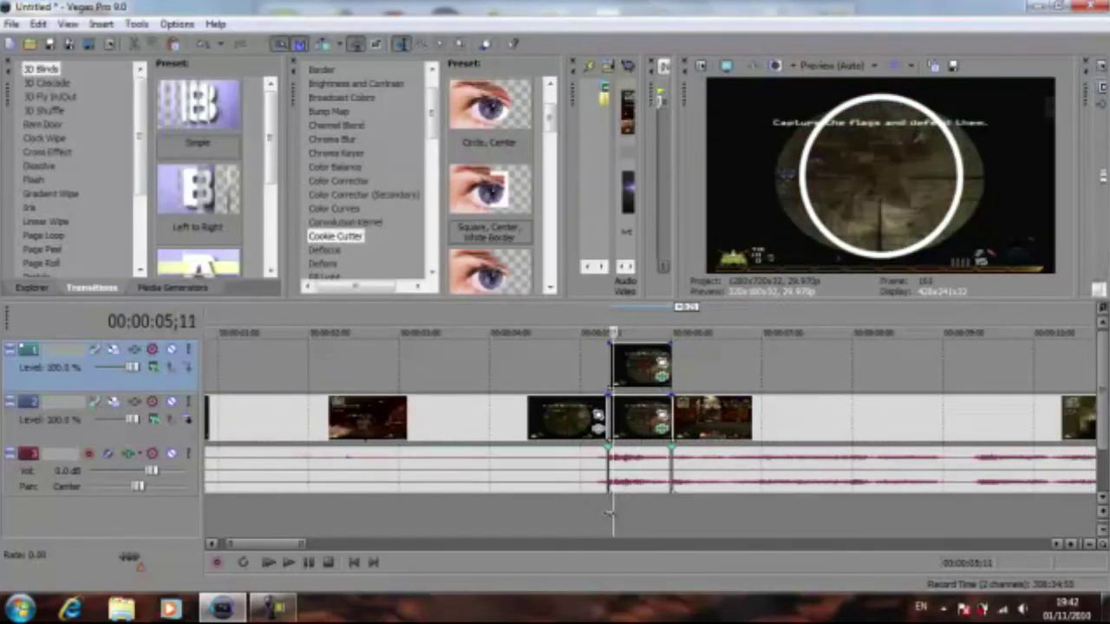
key("Right")
key("Right")
key("Right")
key("Right")
key("Right")
key("Right")
key("Right")
key("Right")
key("Right")
key("Right")
key("Right")
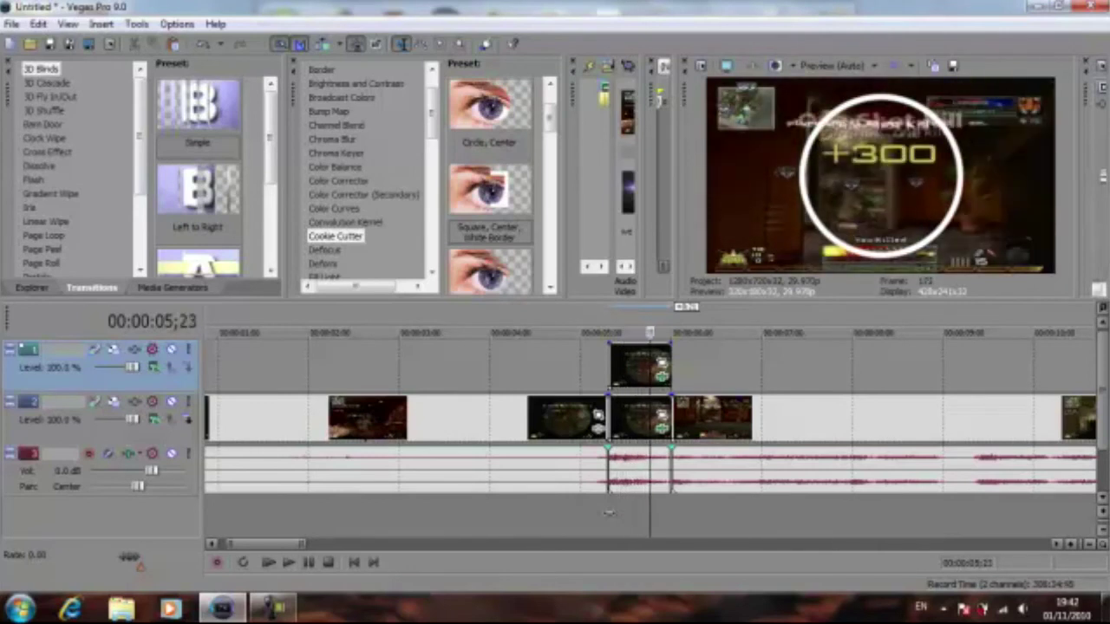
key("Right")
key("Right")
key("Right")
key("Left")
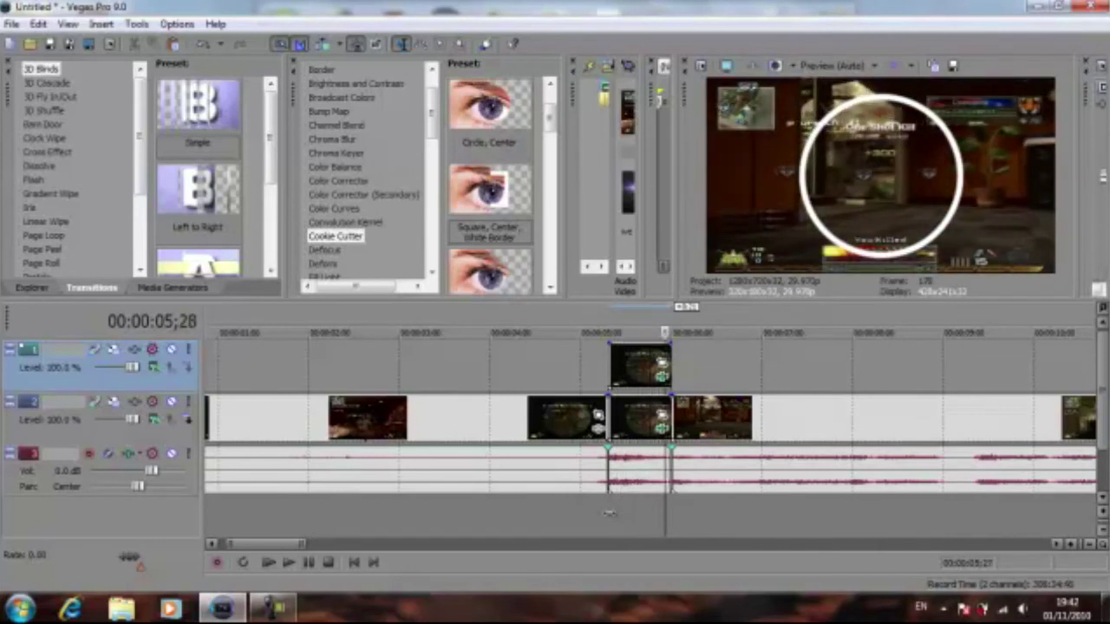
scroll(694, 475, "up", 3)
scroll(693, 478, "up", 2)
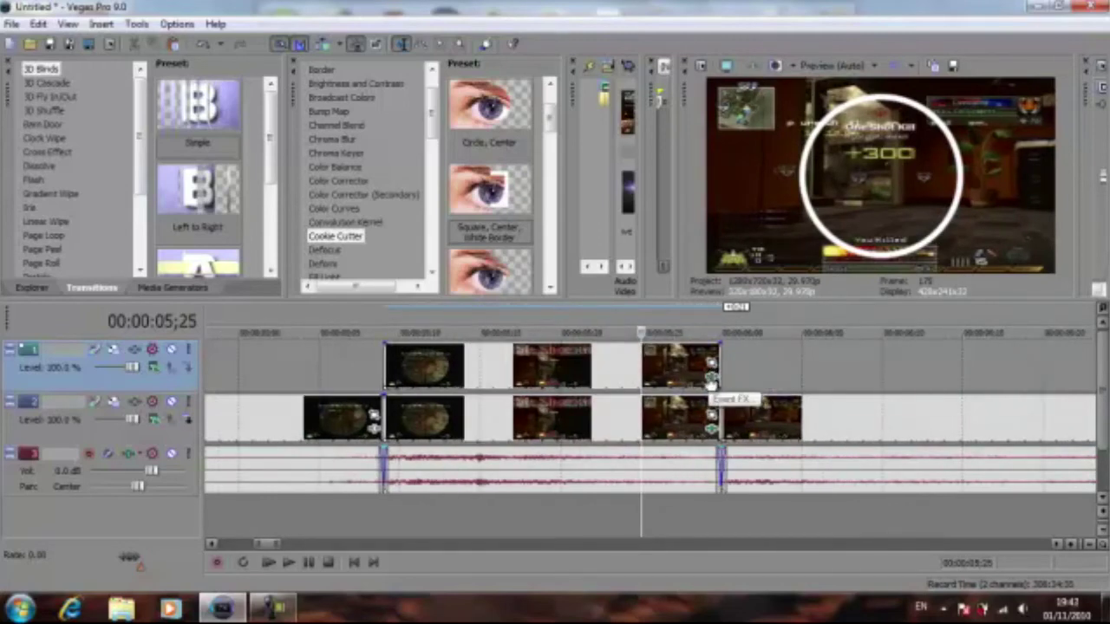
left_click(711, 380)
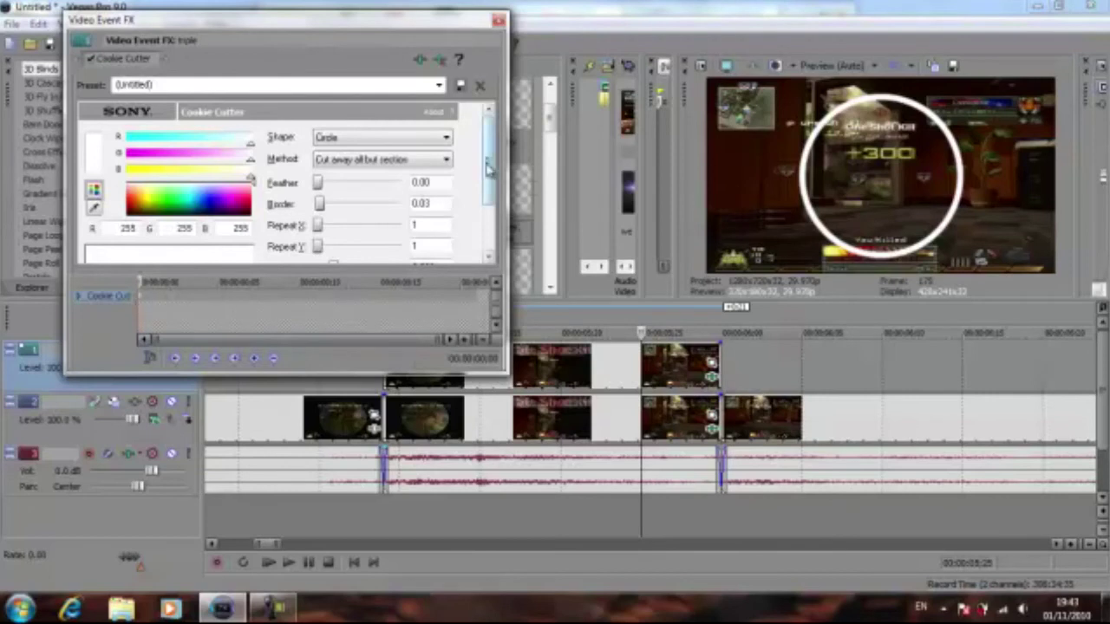
- Keyframe the Cookie Cutter size from 0.000 at the event start to 0.570 at its end
scroll(170, 230, "down", 2)
key("space")
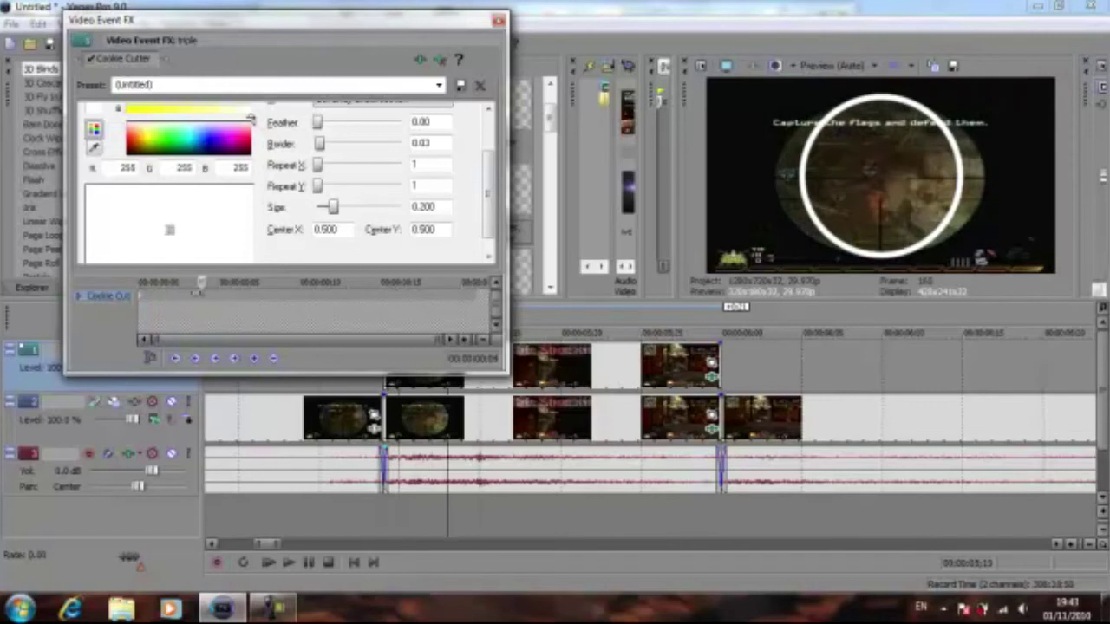
left_click(142, 296)
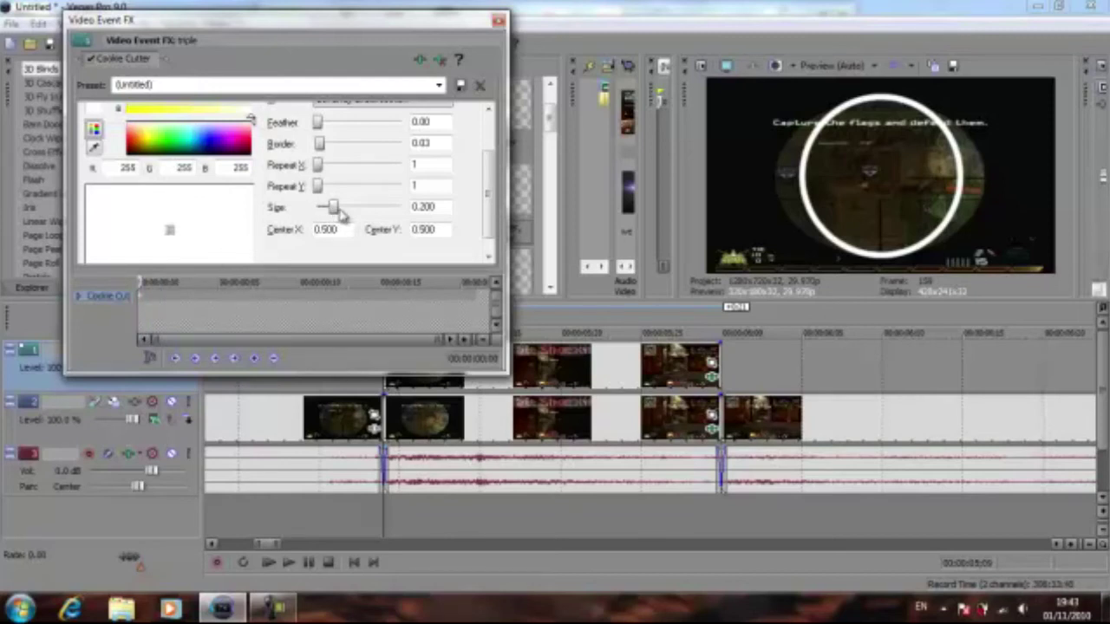
left_click_drag(332, 214, 324, 214)
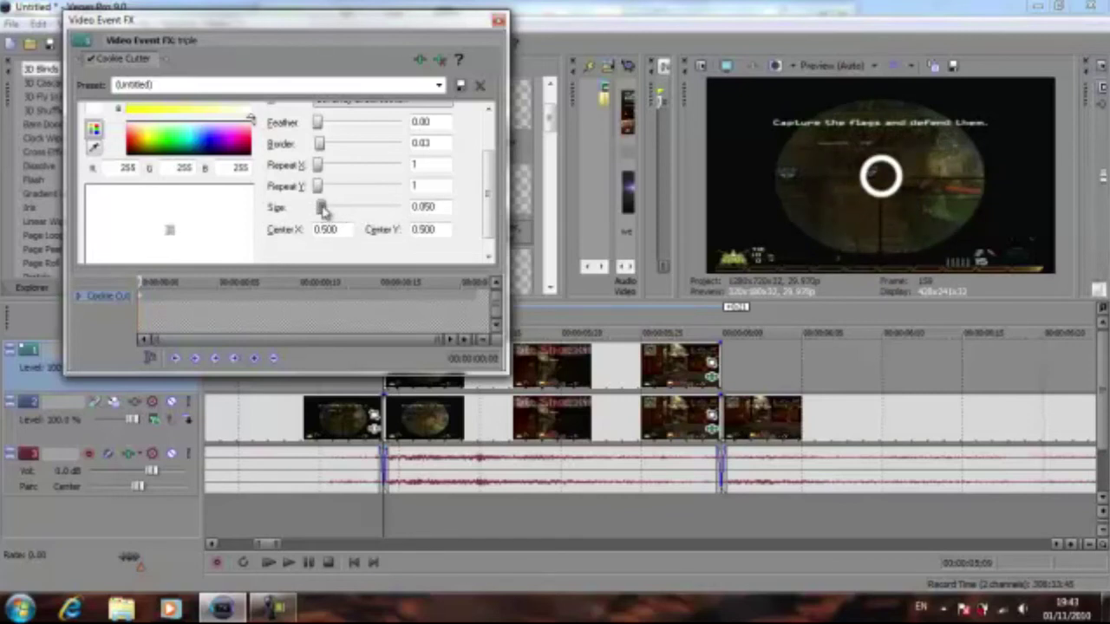
left_click_drag(323, 209, 319, 209)
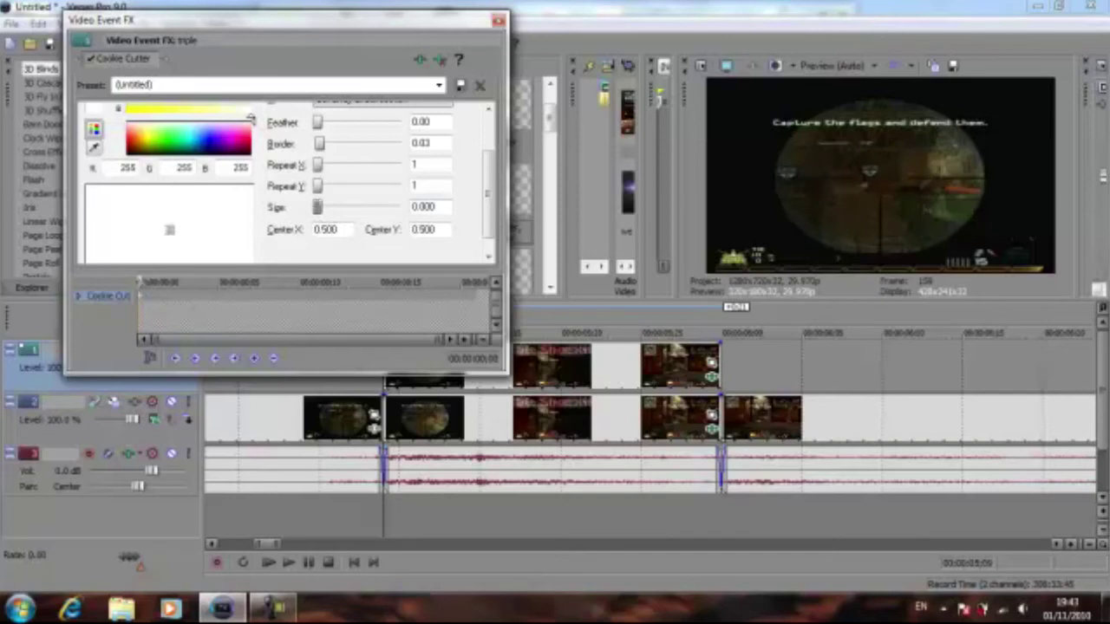
key("space")
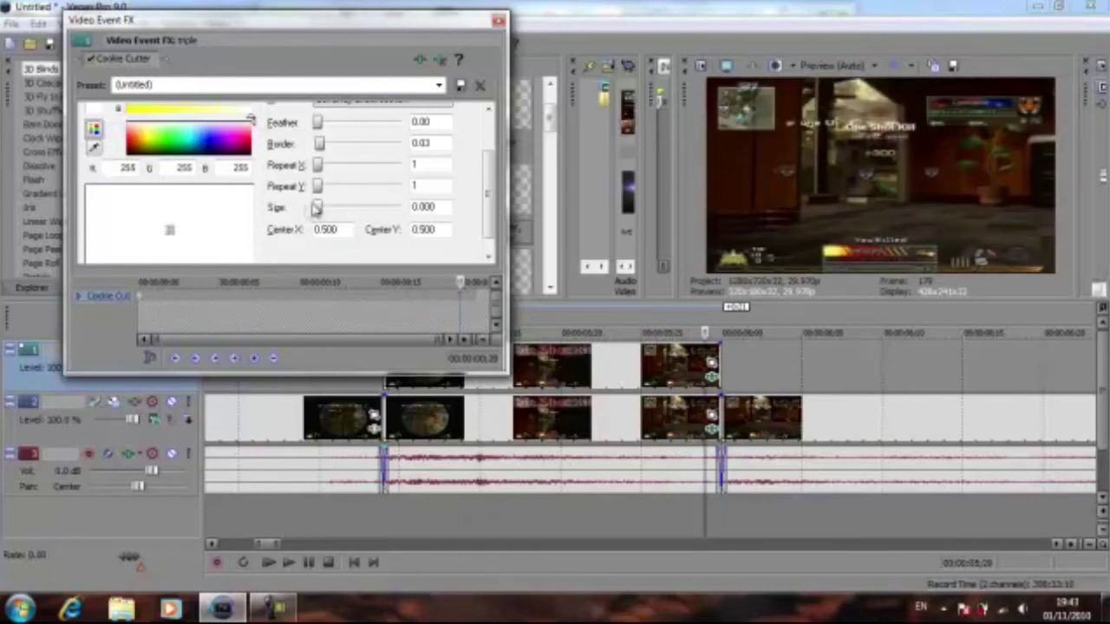
left_click_drag(321, 210, 359, 211)
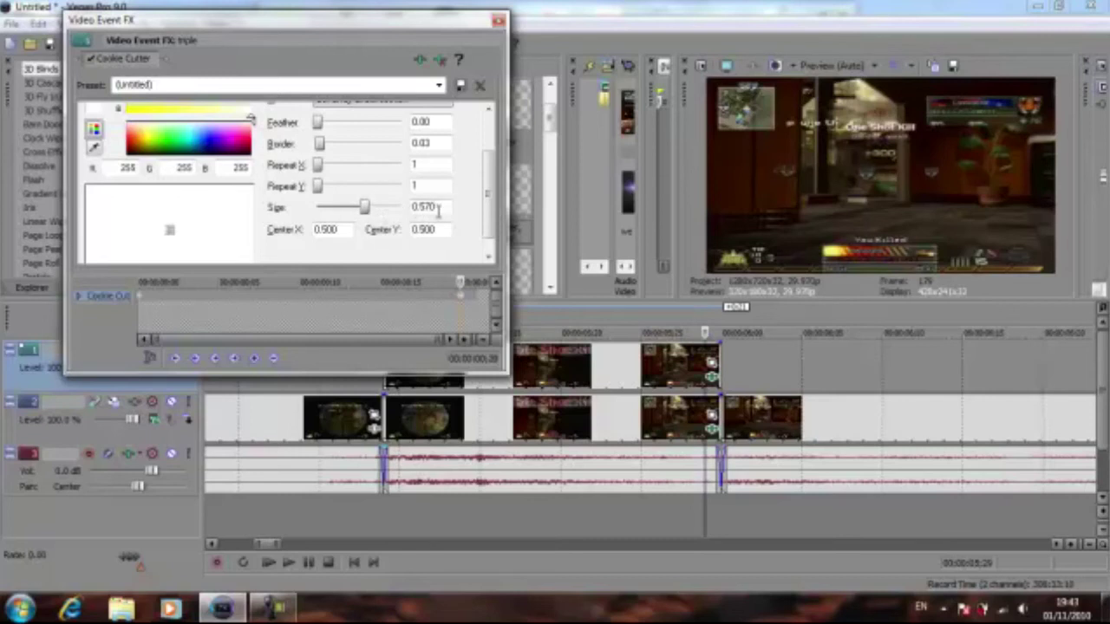
left_click(498, 20)
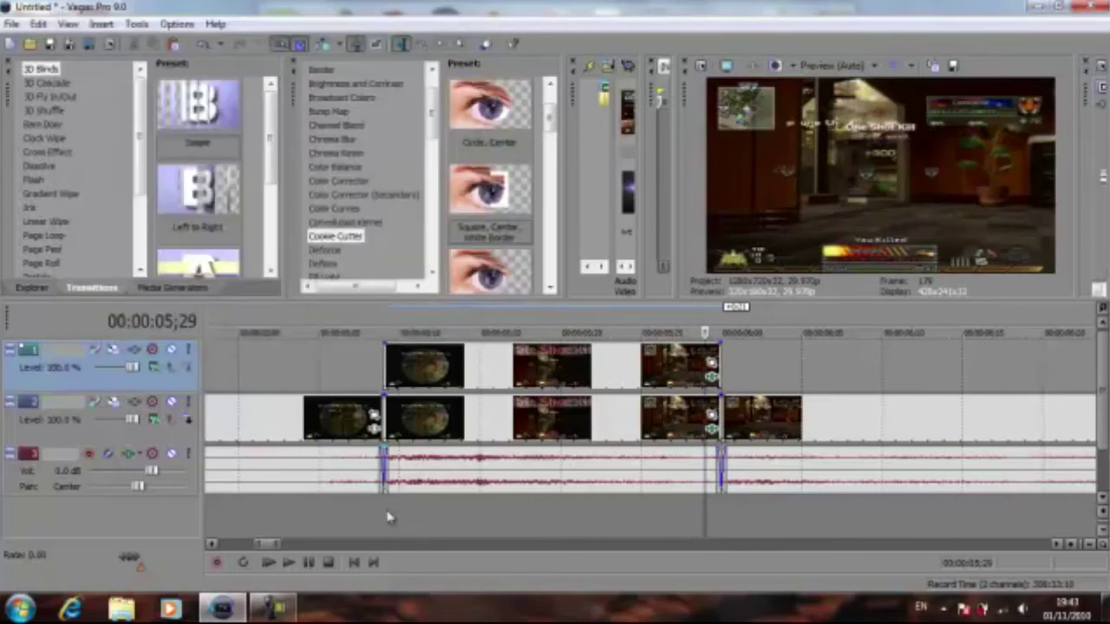
left_click_drag(378, 525, 735, 525)
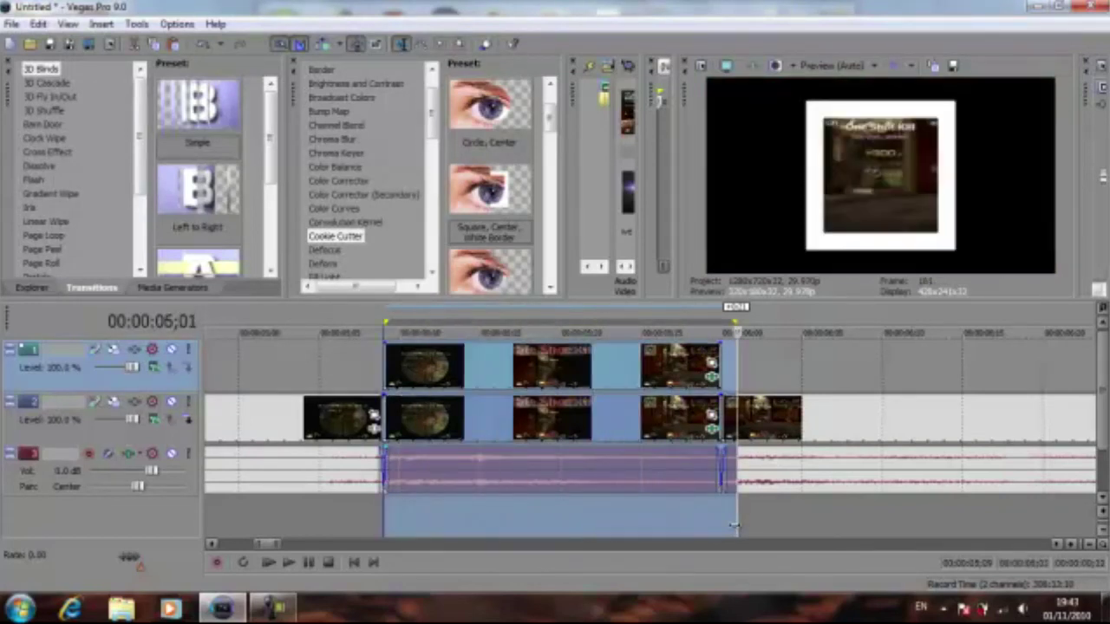
key("space")
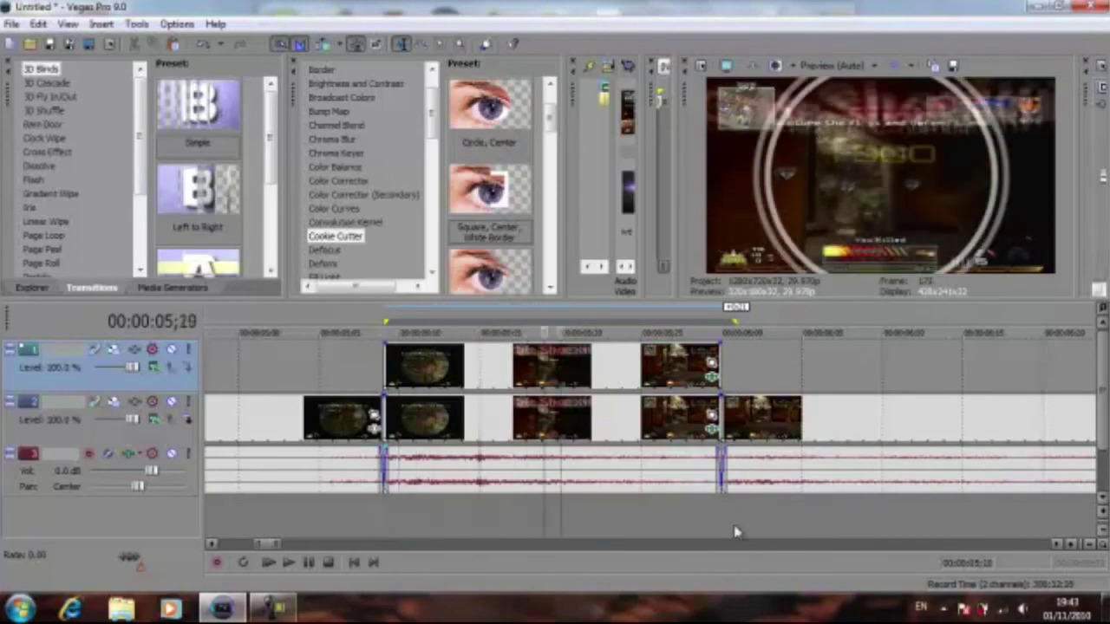
key("space")
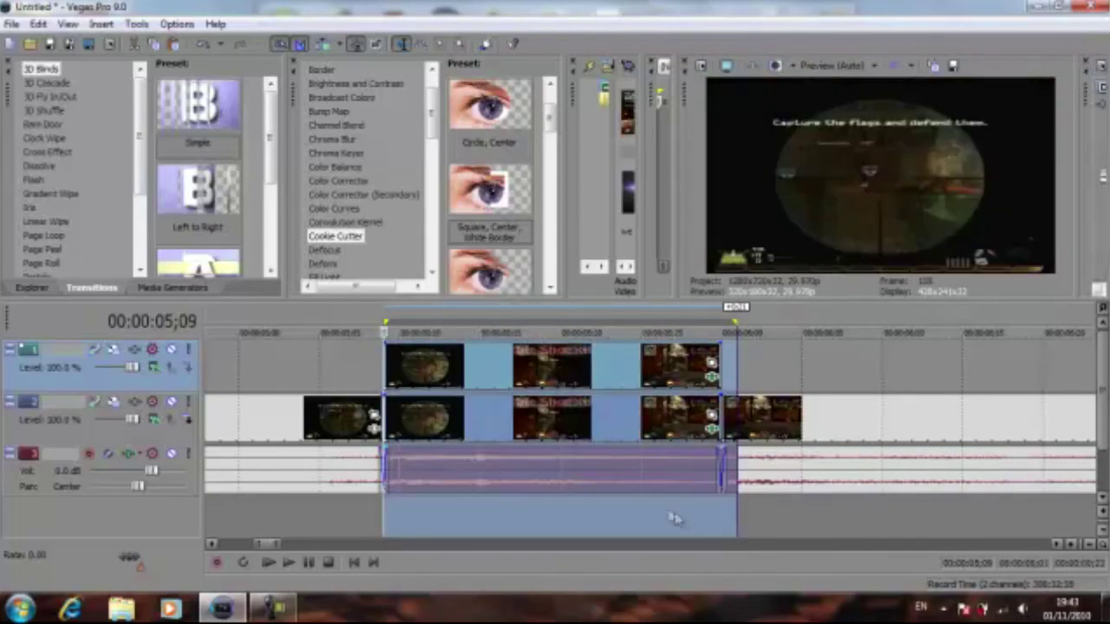
scroll(373, 501, "down", 1)
scroll(373, 501, "down", 1)
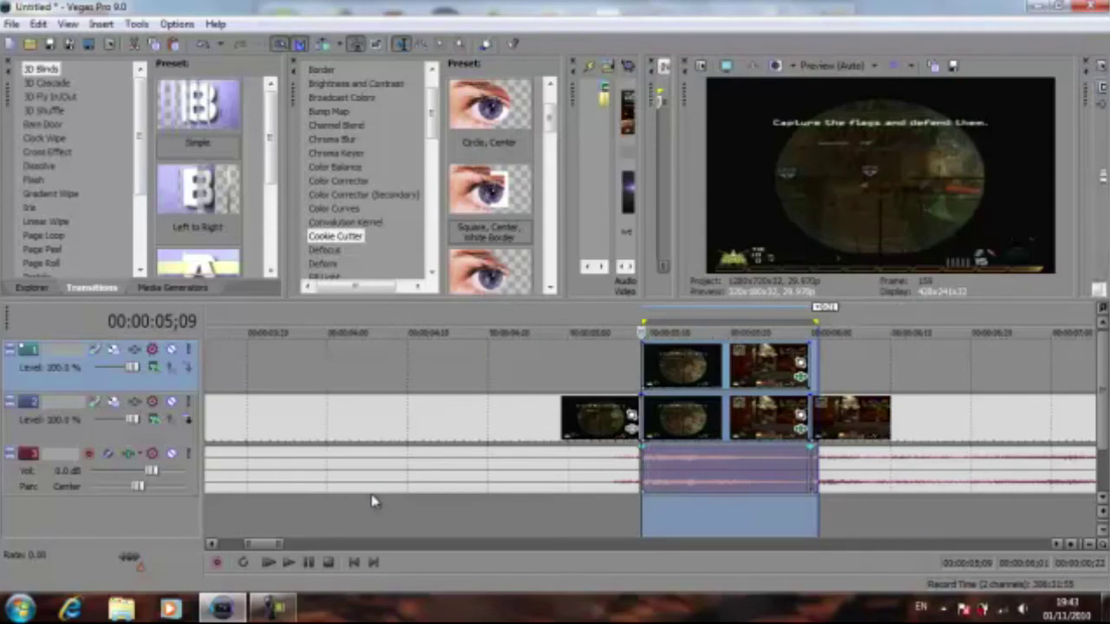
key("space")
key("space")
scroll(373, 501, "up", 1)
left_click(593, 423)
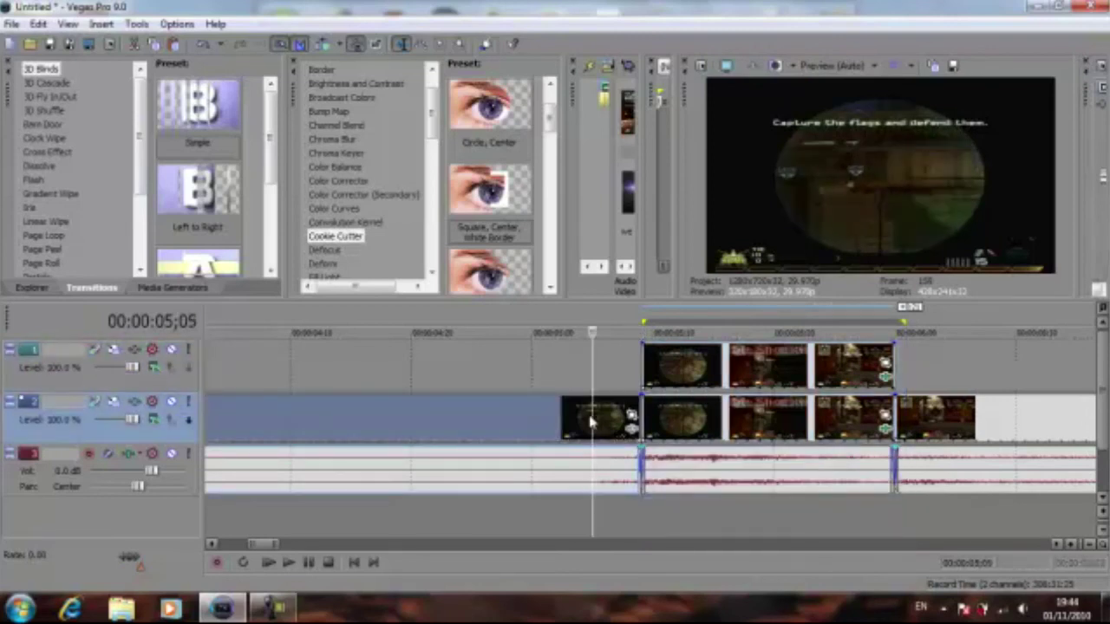
left_click(955, 372)
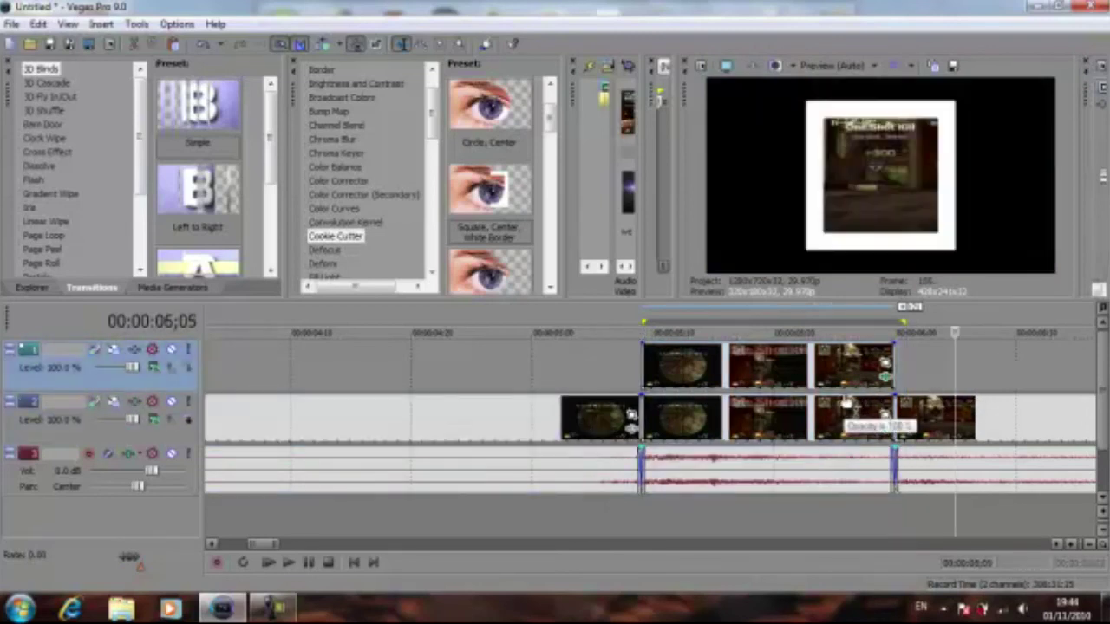
left_click(761, 418)
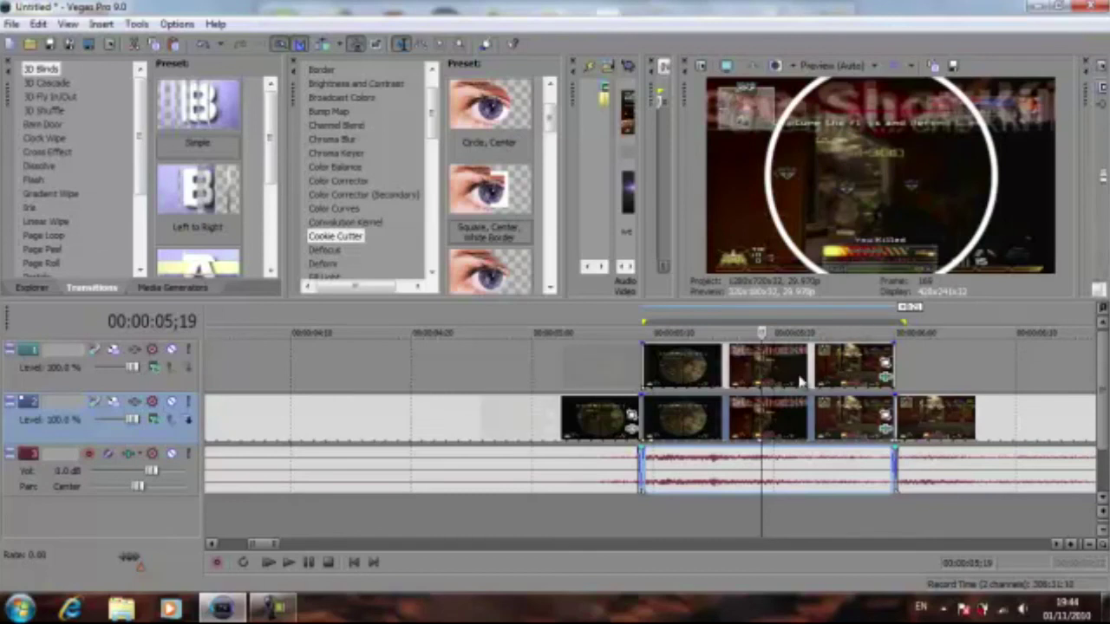
scroll(815, 378, "down", 3)
left_click(690, 375)
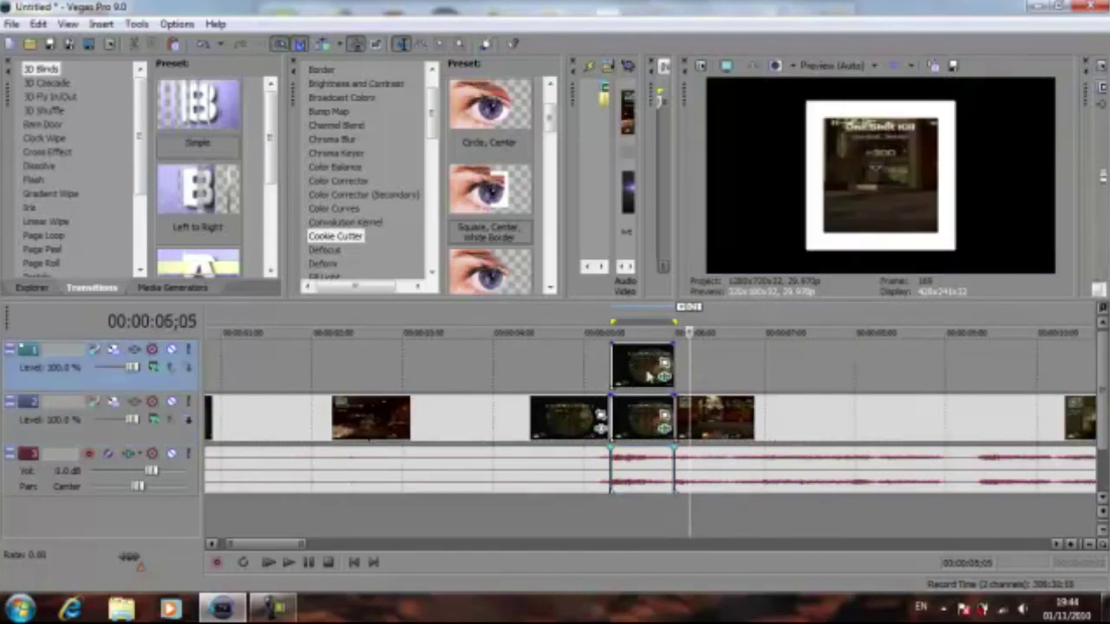
- Turn off the square Cookie Cutter in the later event's Event FX so its footage shows unmasked
left_click(649, 375)
left_click(776, 373)
scroll(954, 416, "down", 2)
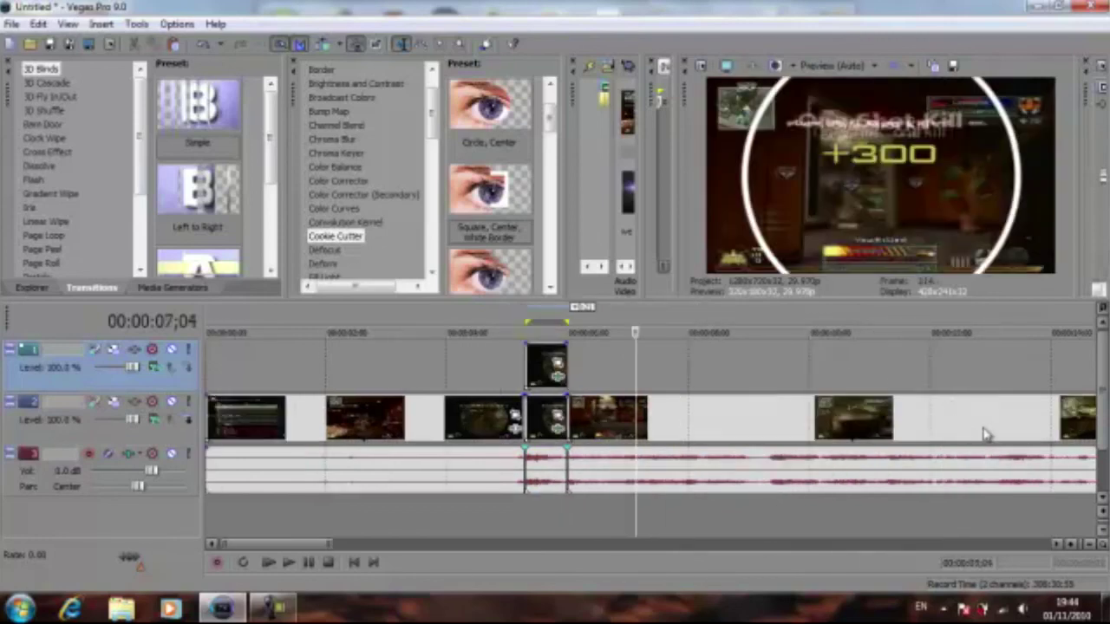
scroll(984, 433, "down", 2)
left_click(663, 434)
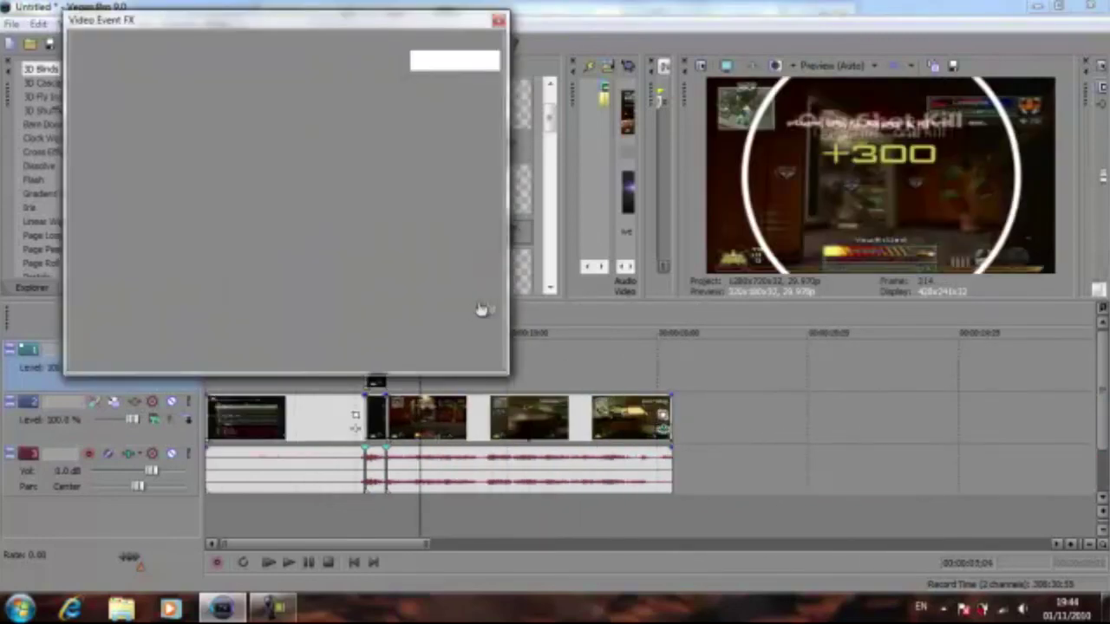
left_click(94, 58)
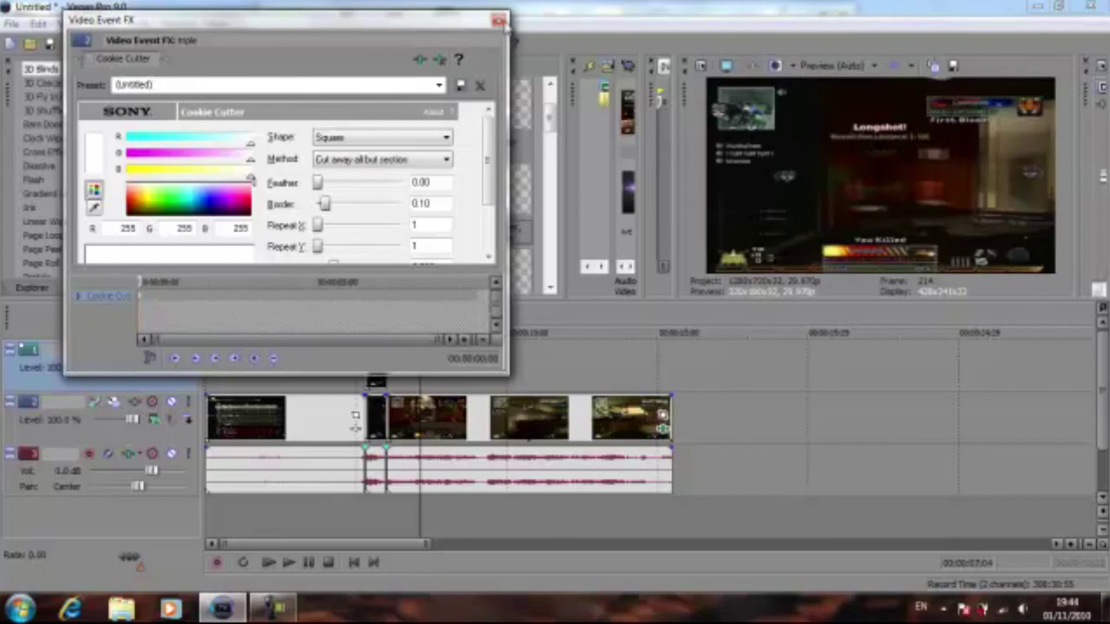
left_click(499, 19)
- Preview the ring by moving the playhead before it, then to 05;22
left_click(352, 516)
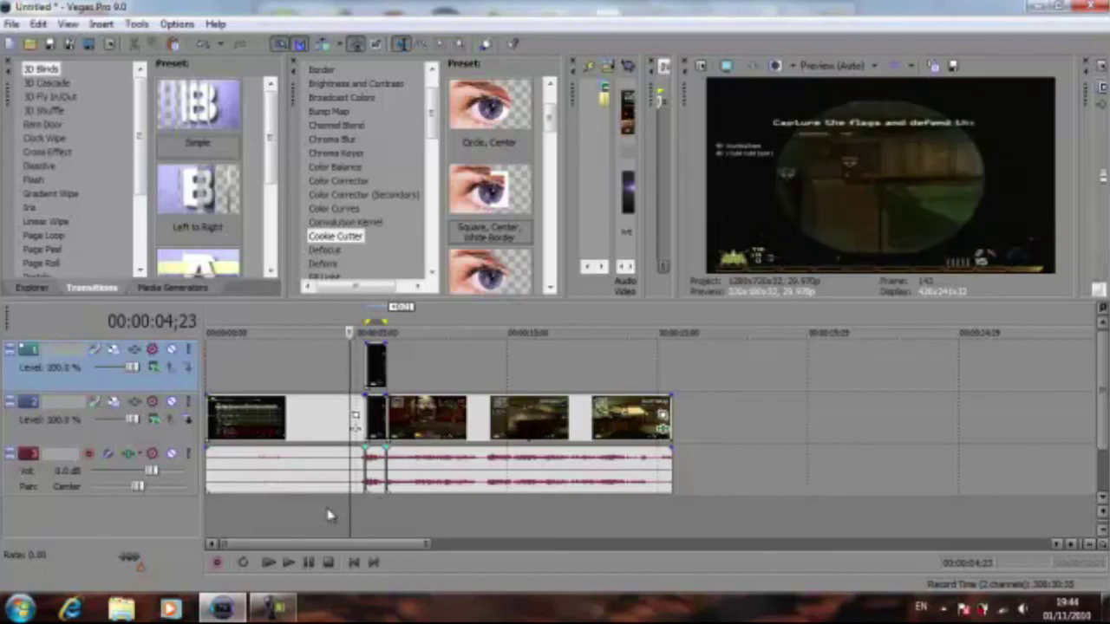
left_click(379, 510)
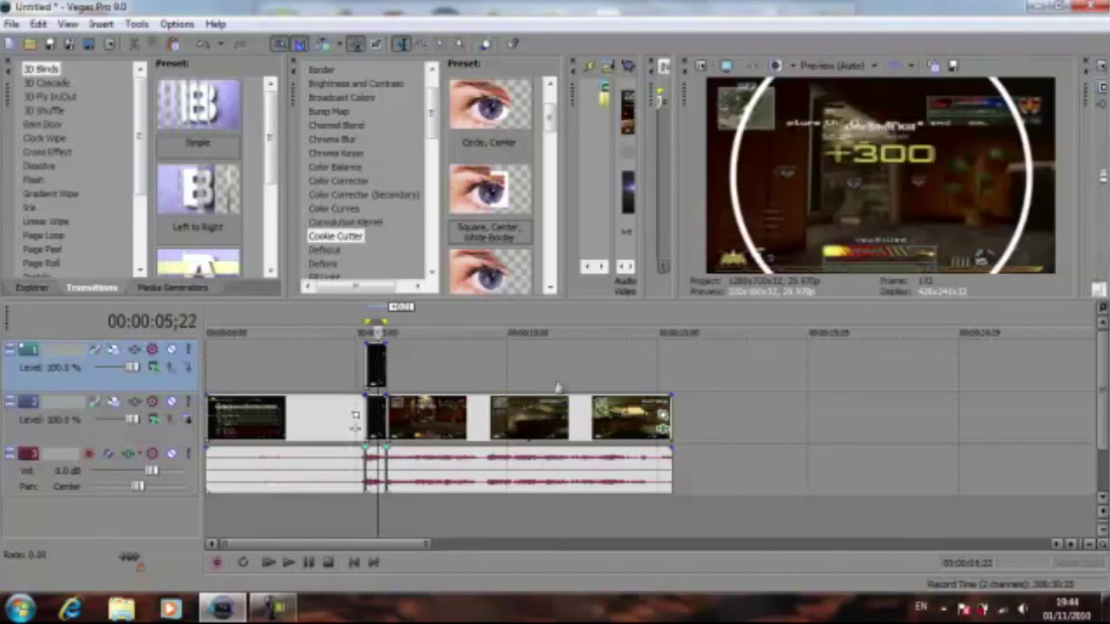
scroll(411, 360, "down", 2)
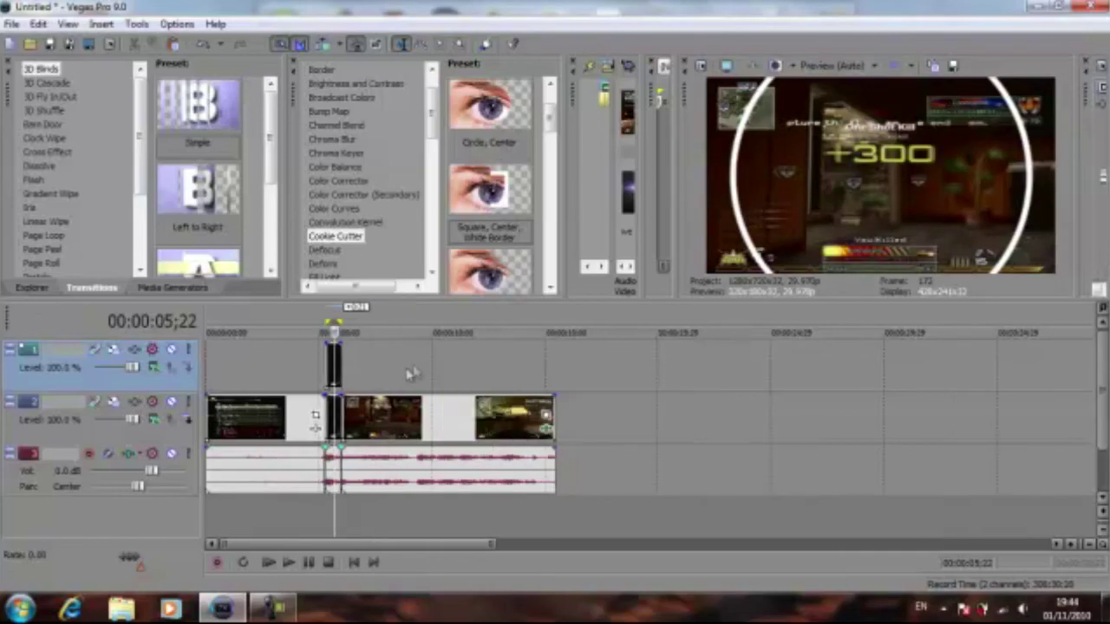